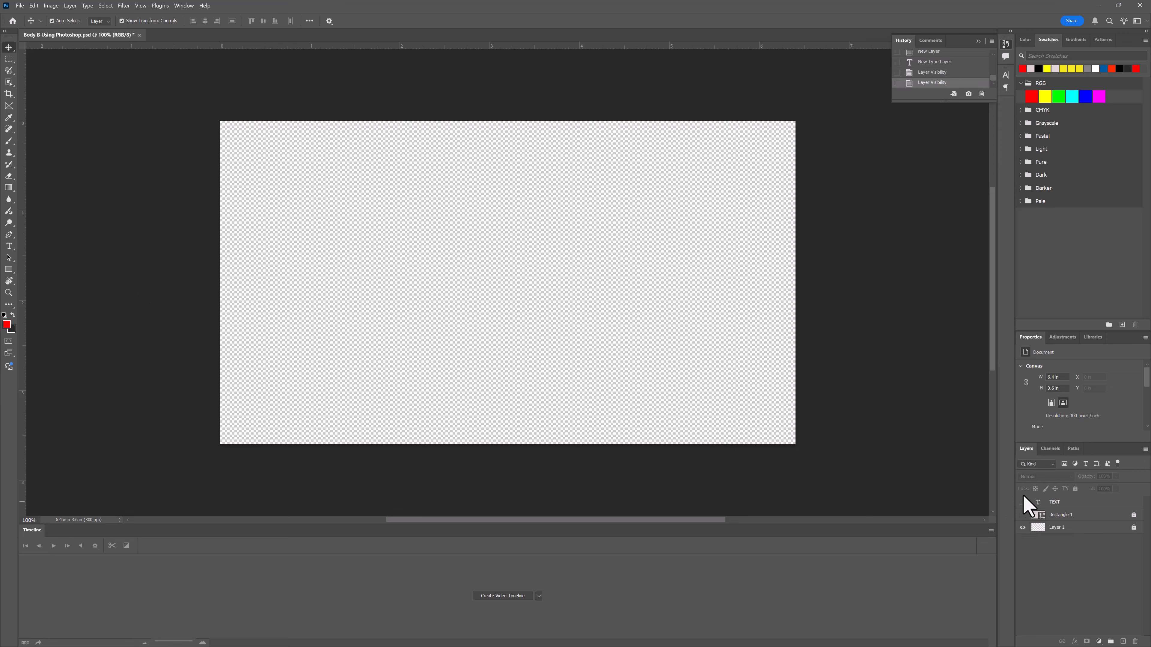
Step: Show the Rectangle 1 and TEXT layers
click(1022, 514)
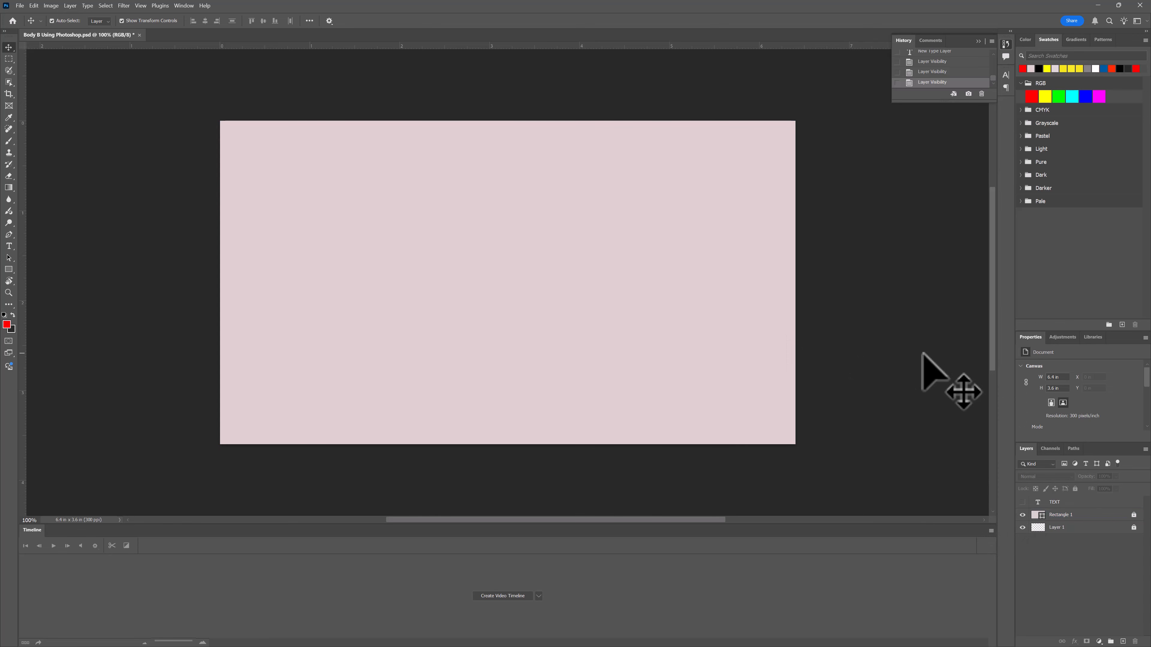
click(1022, 501)
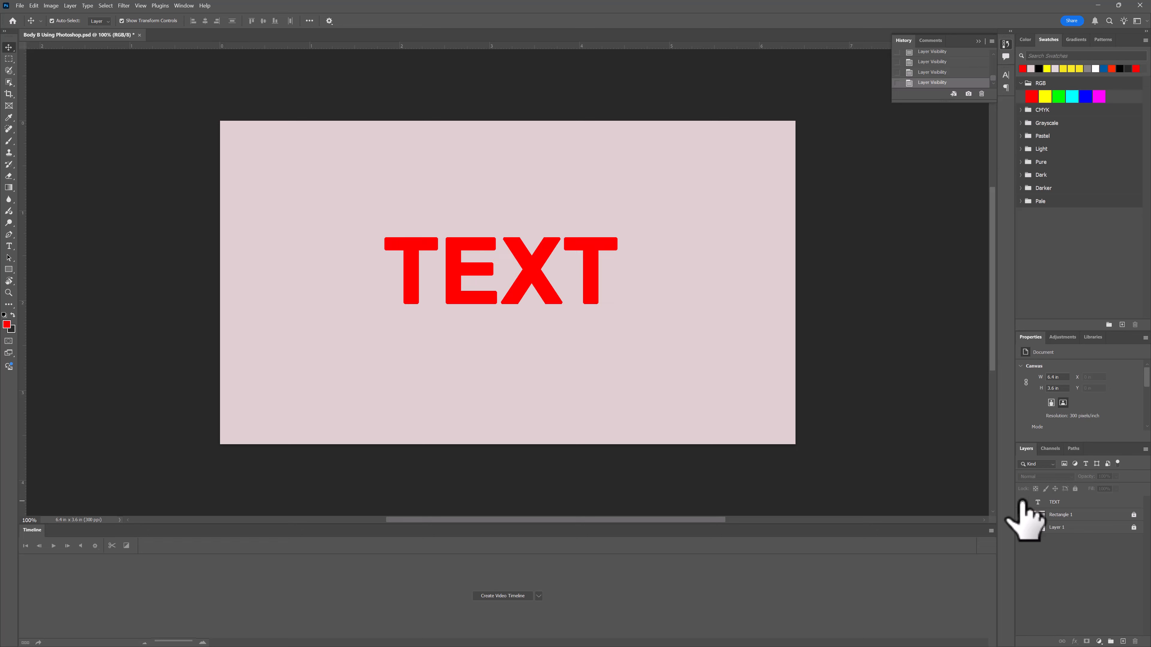
click(495, 282)
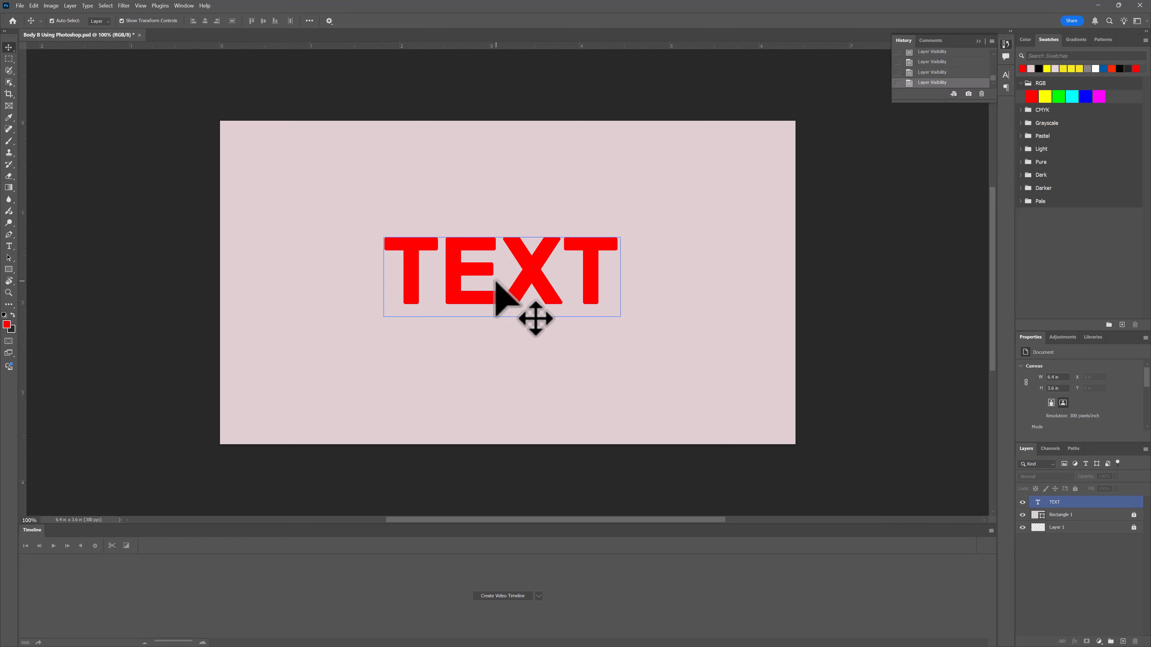
click(874, 335)
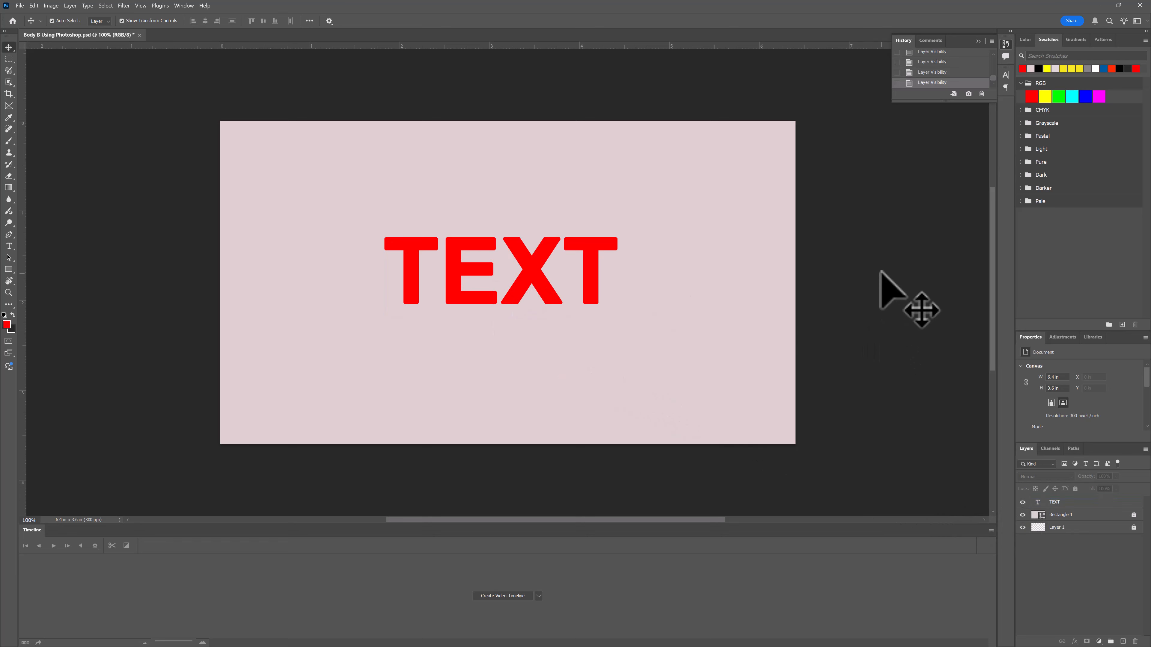
Step: Convert the TEXT layer to a smart object
click(1086, 502)
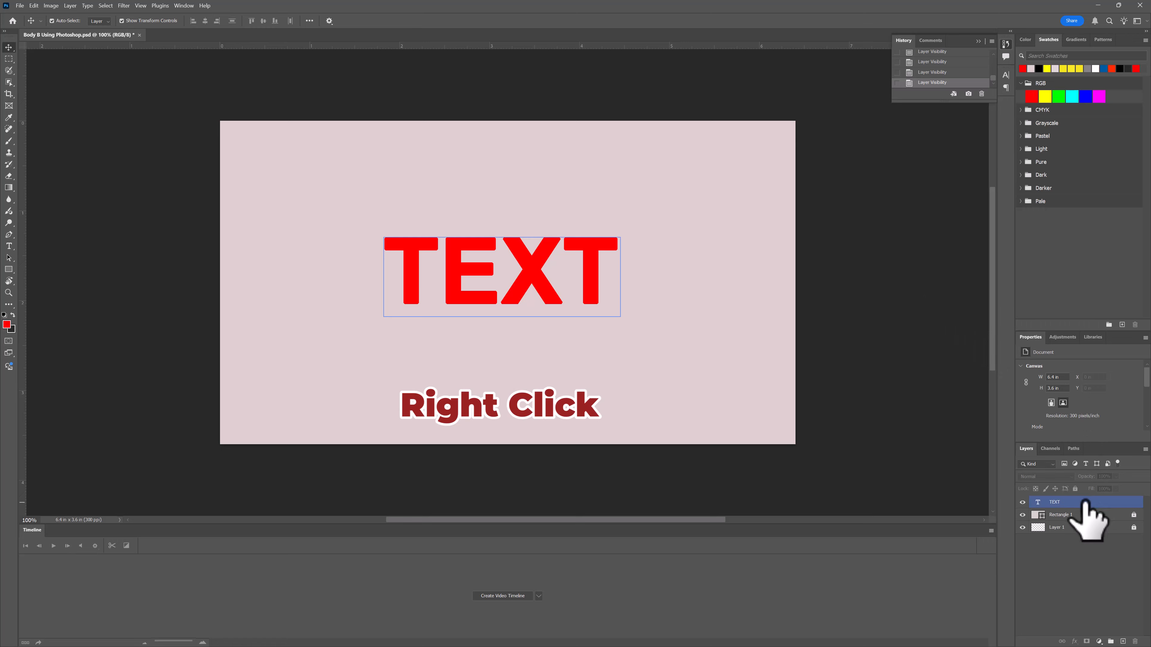
right_click(1086, 502)
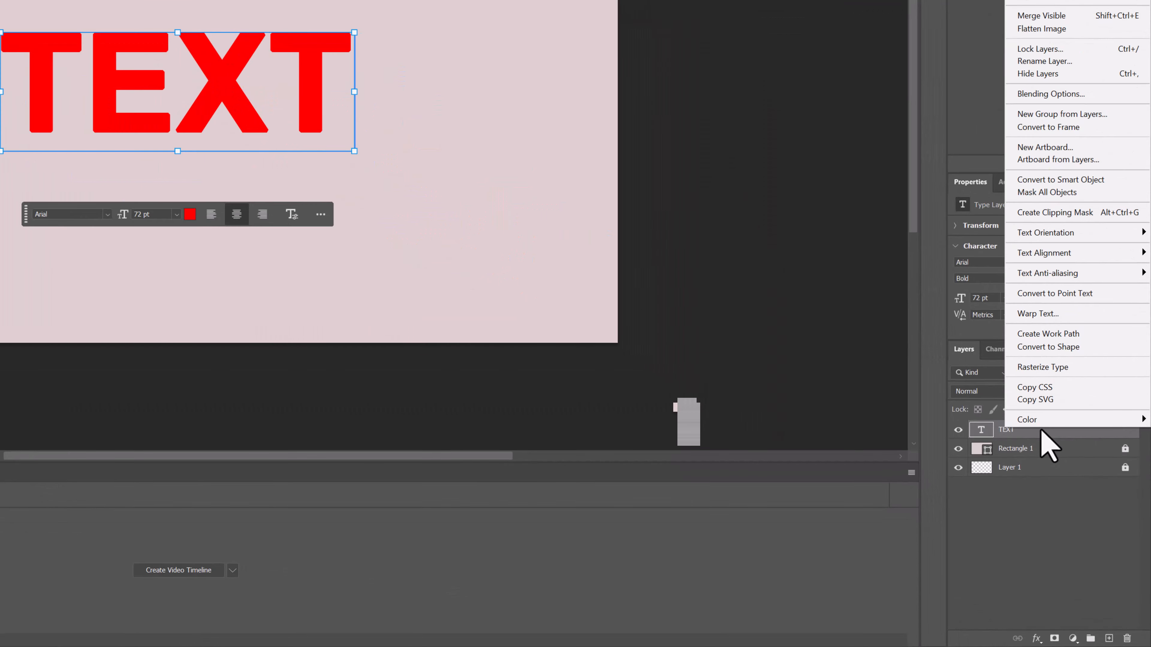
click(1092, 180)
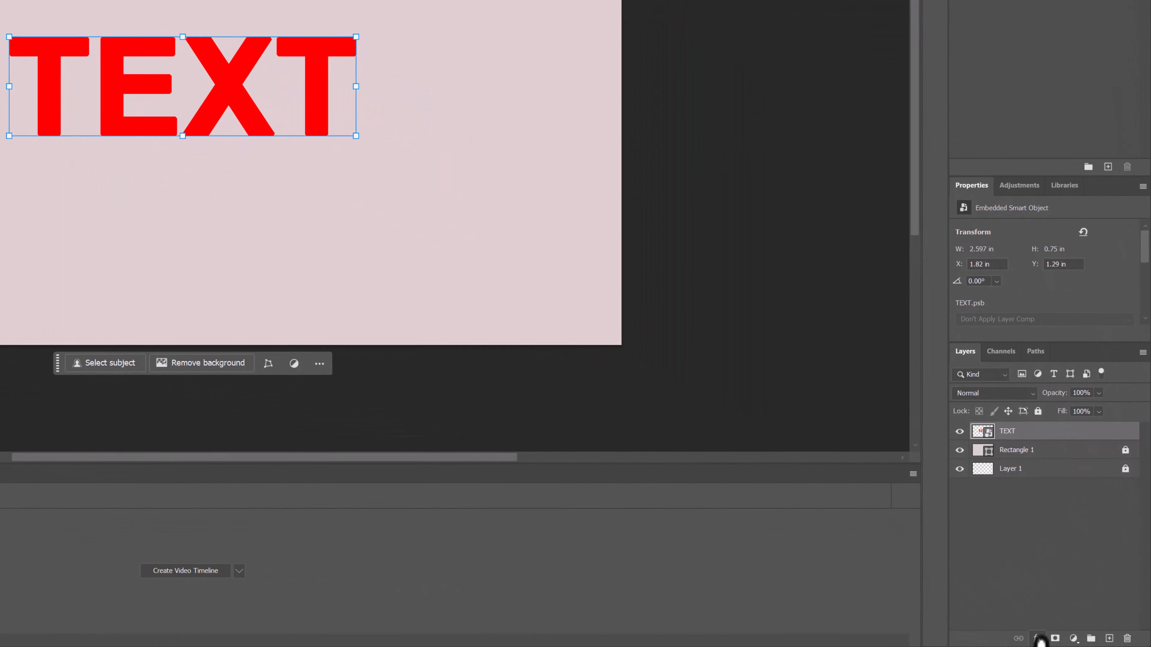
Step: Apply a Drop Shadow layer style to the TEXT layer with its angle set to 100°
click(1075, 642)
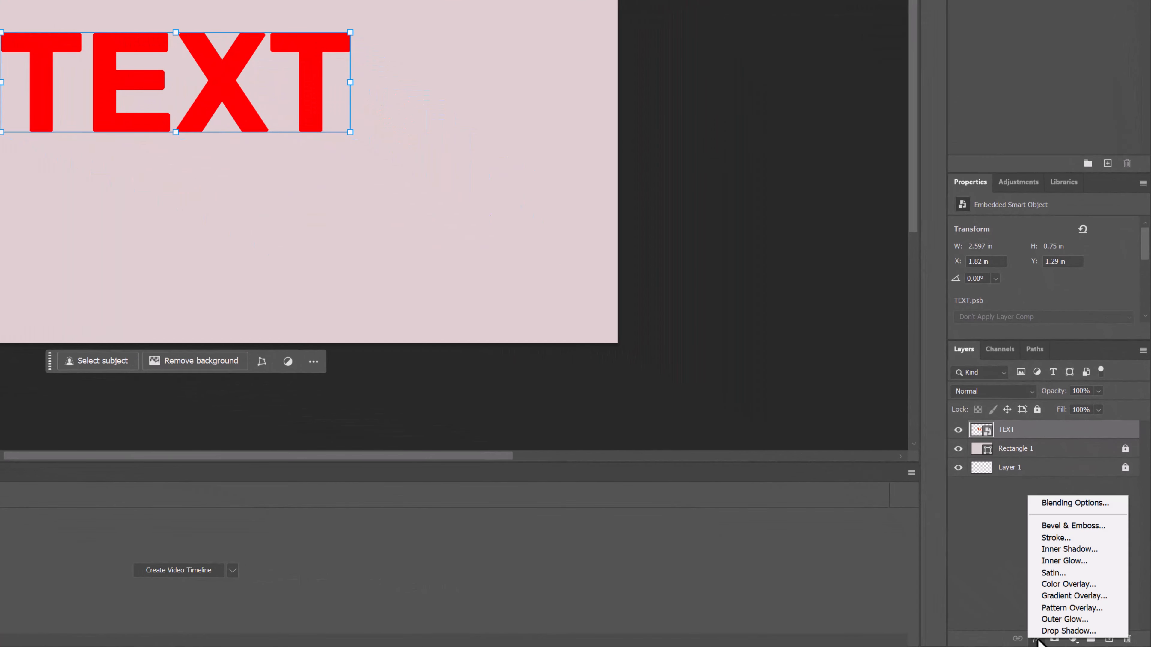
click(1057, 632)
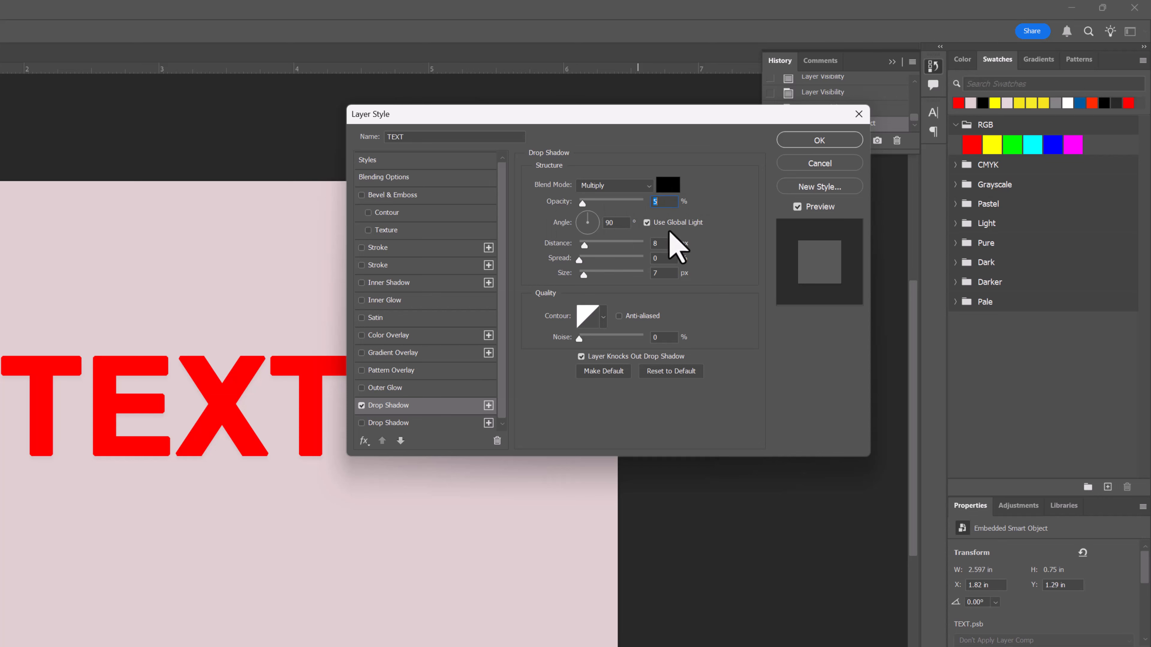
click(612, 222)
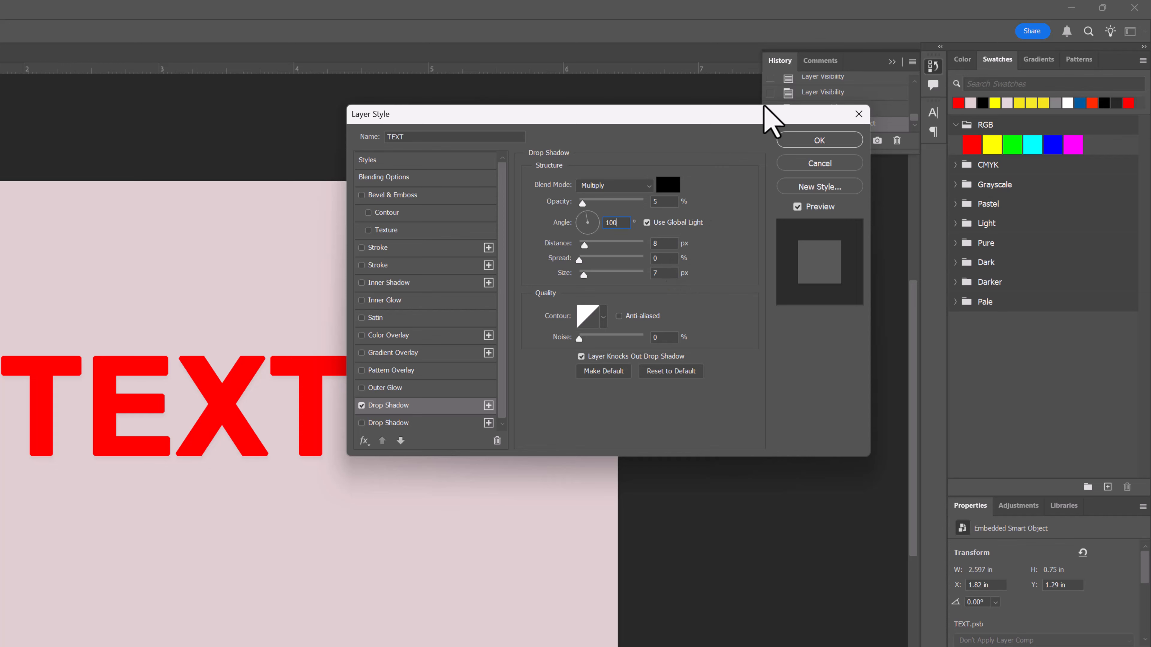
click(811, 141)
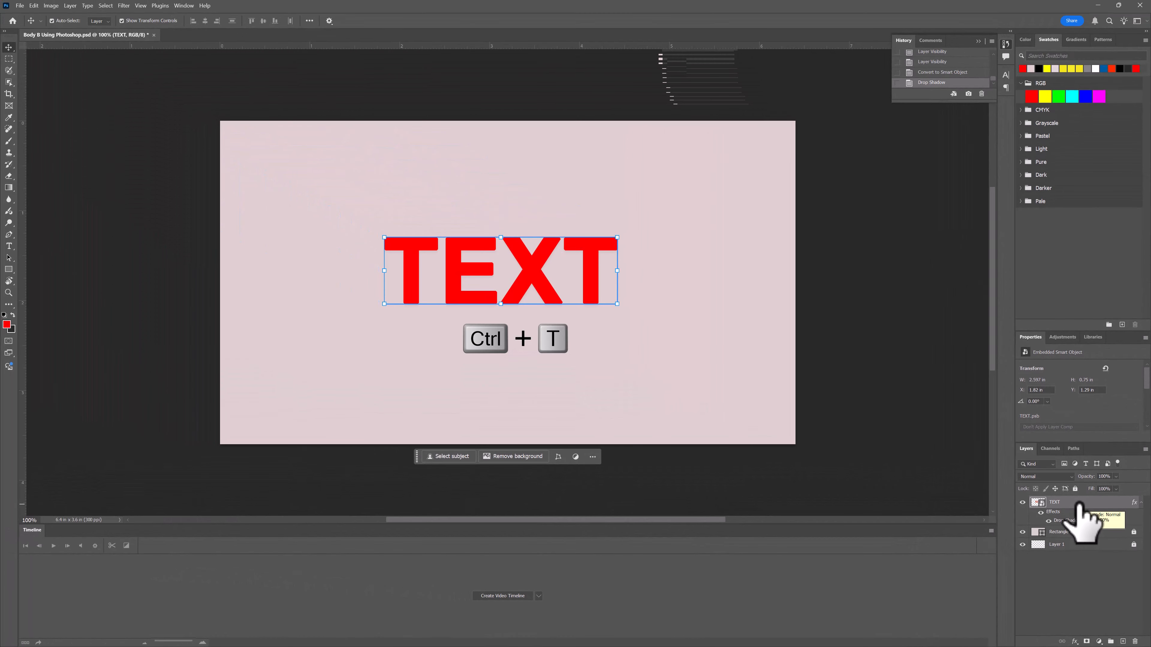
Step: Shift the text 1 px up and 1 px left with Free Transform, and repeat the transform on duplicates up to TEXT copy 30
key(ctrl+t)
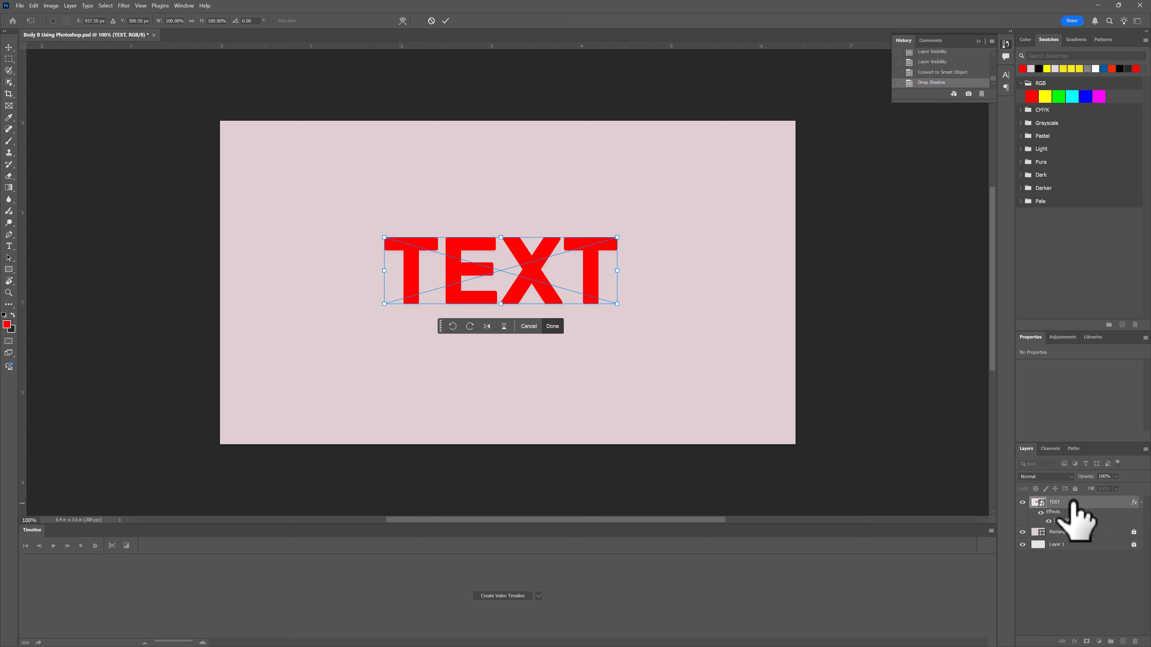
key(Up)
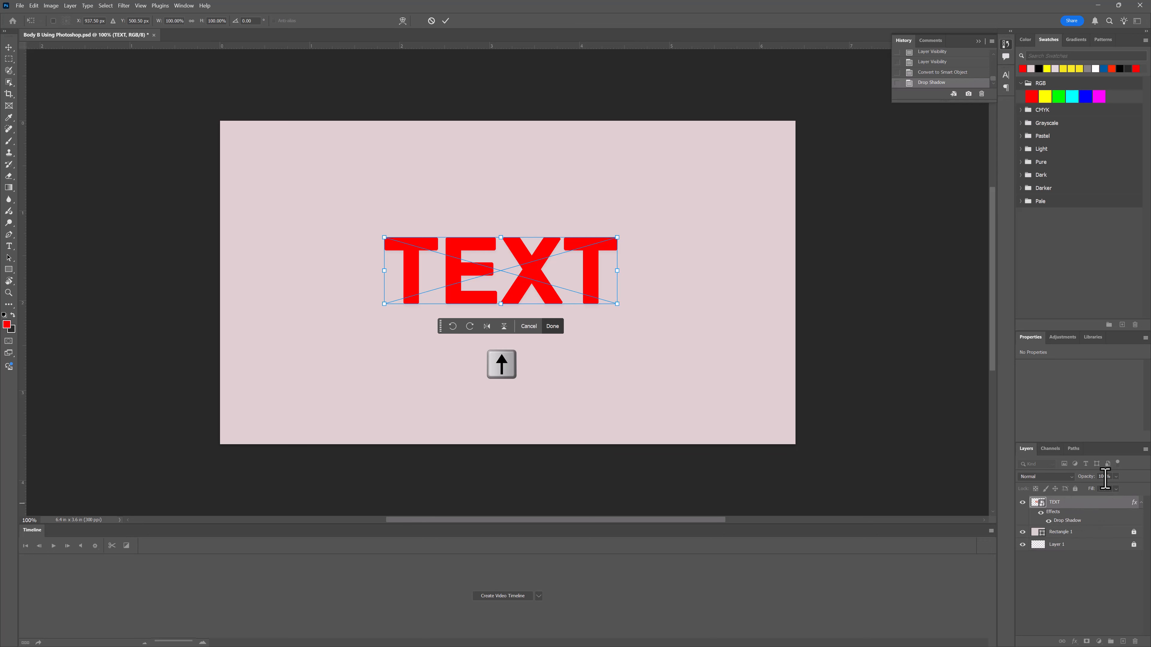
key(Up)
key(Left)
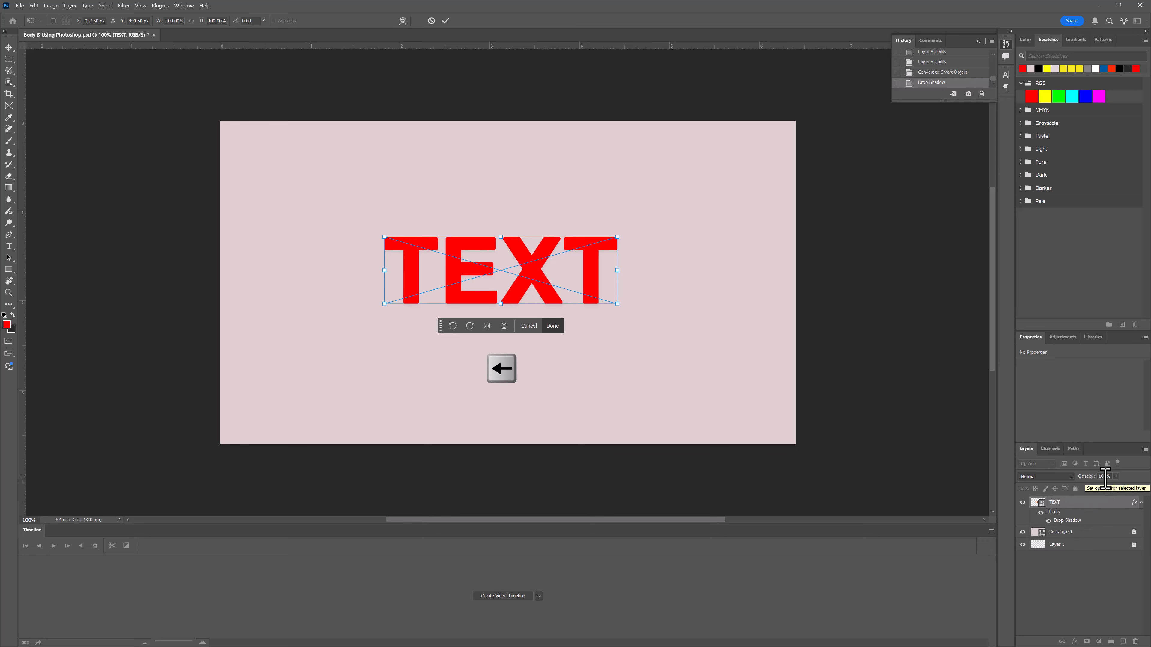
key(Left)
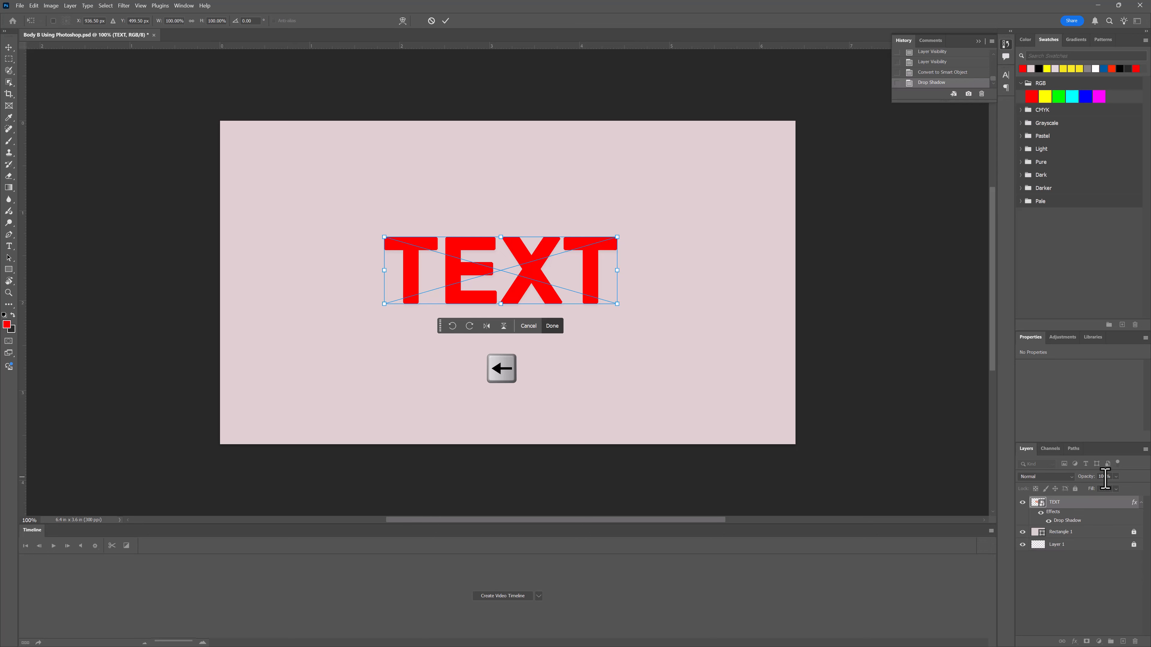
key(Return)
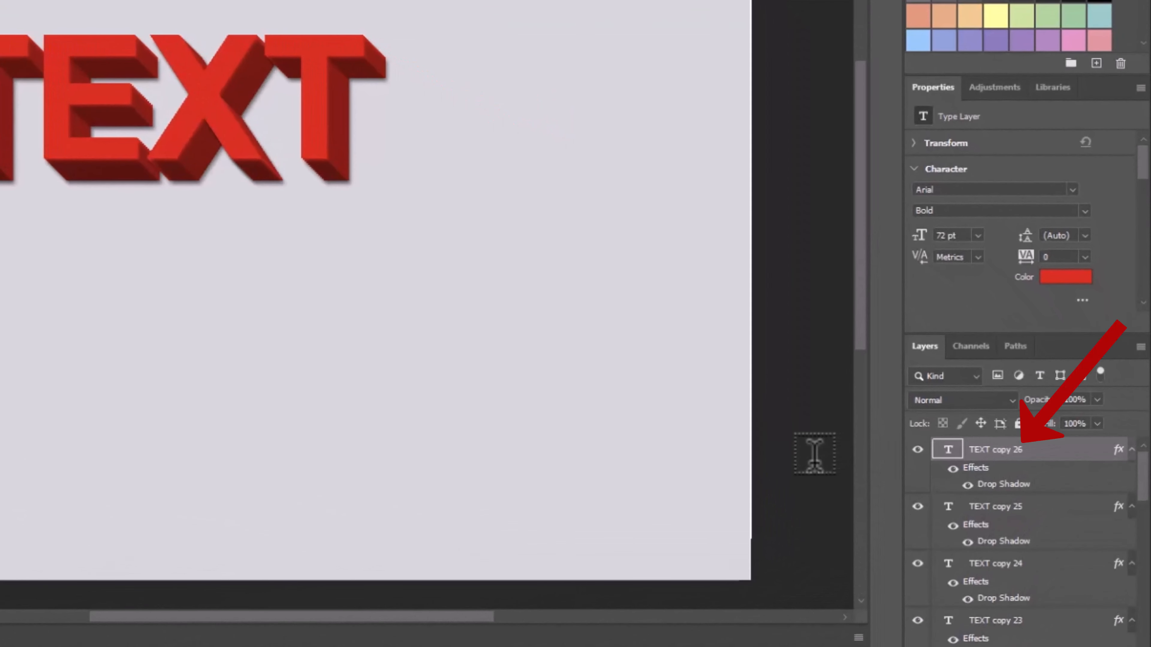
key(ctrl+alt+shift+t)
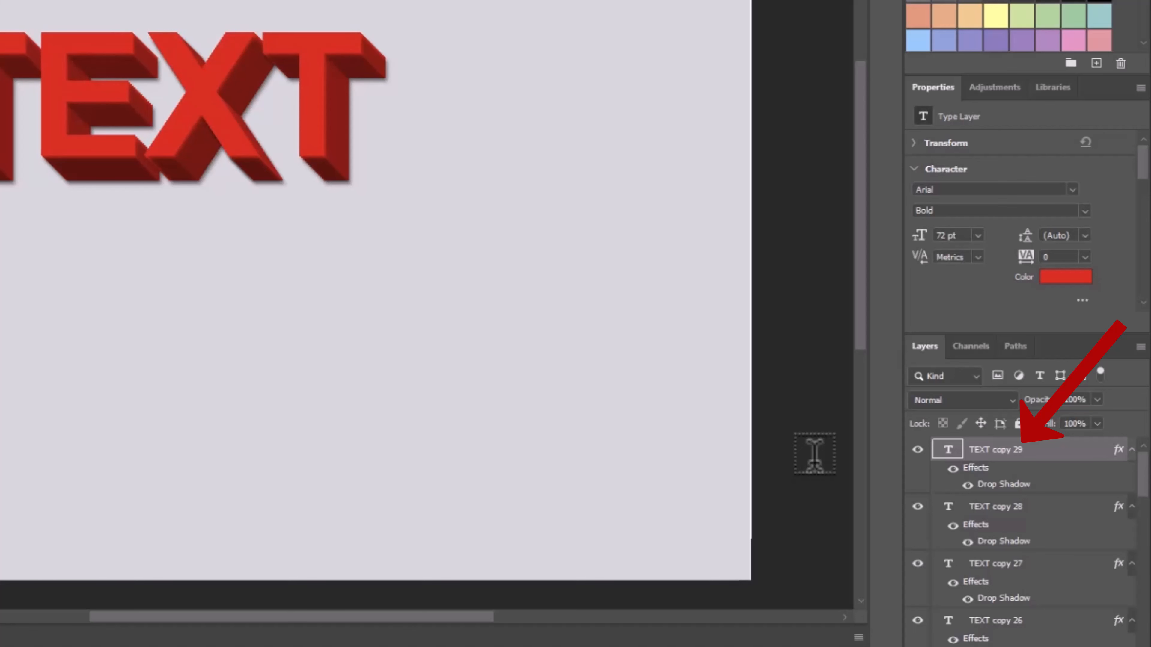
key(ctrl+alt+shift+t)
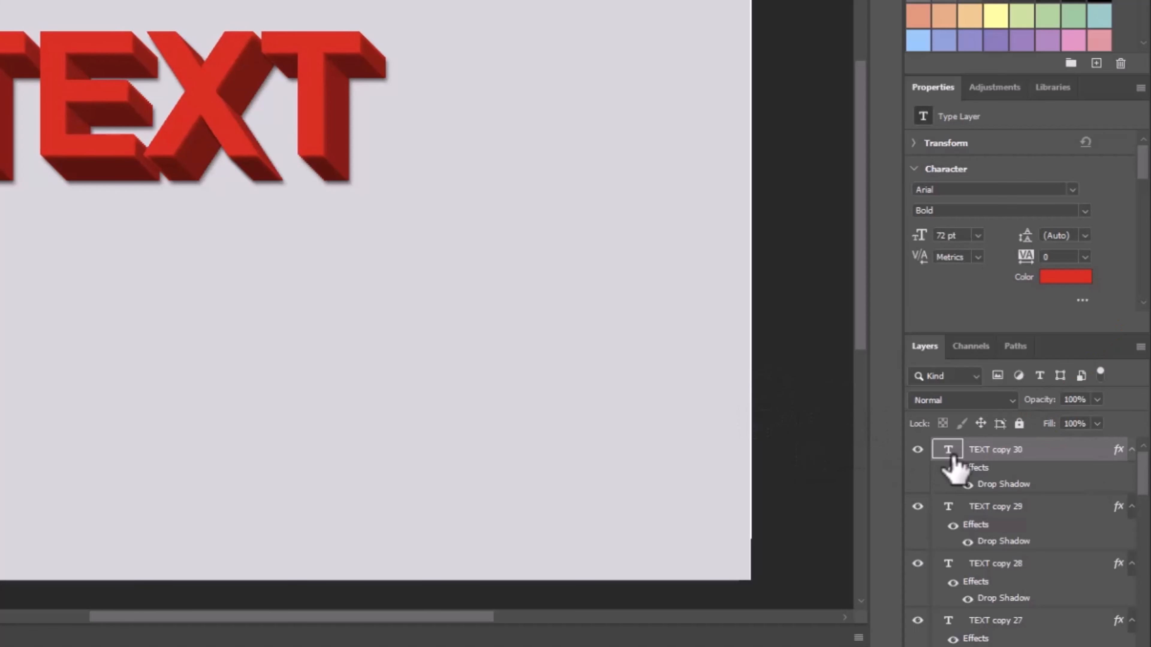
Step: Select all text layers from TEXT copy 30 down to the original TEXT layer and group them
key(shift)
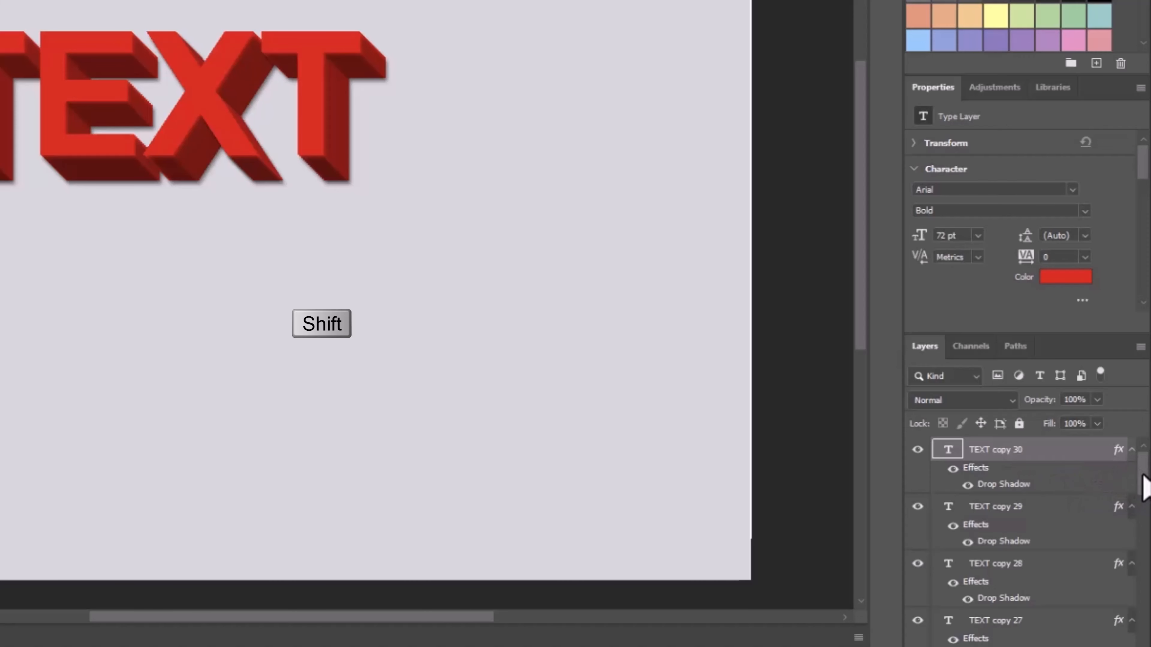
scroll(1143, 544, down, 5)
scroll(1143, 619, down, 15)
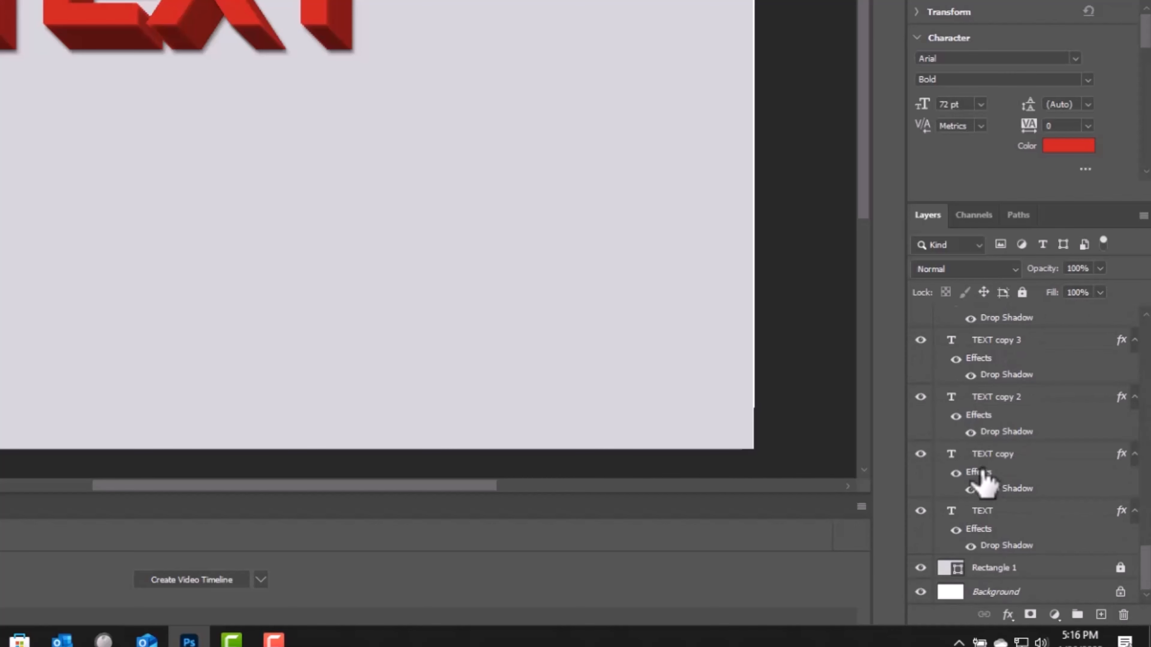
shift+click(979, 605)
key(ctrl+g)
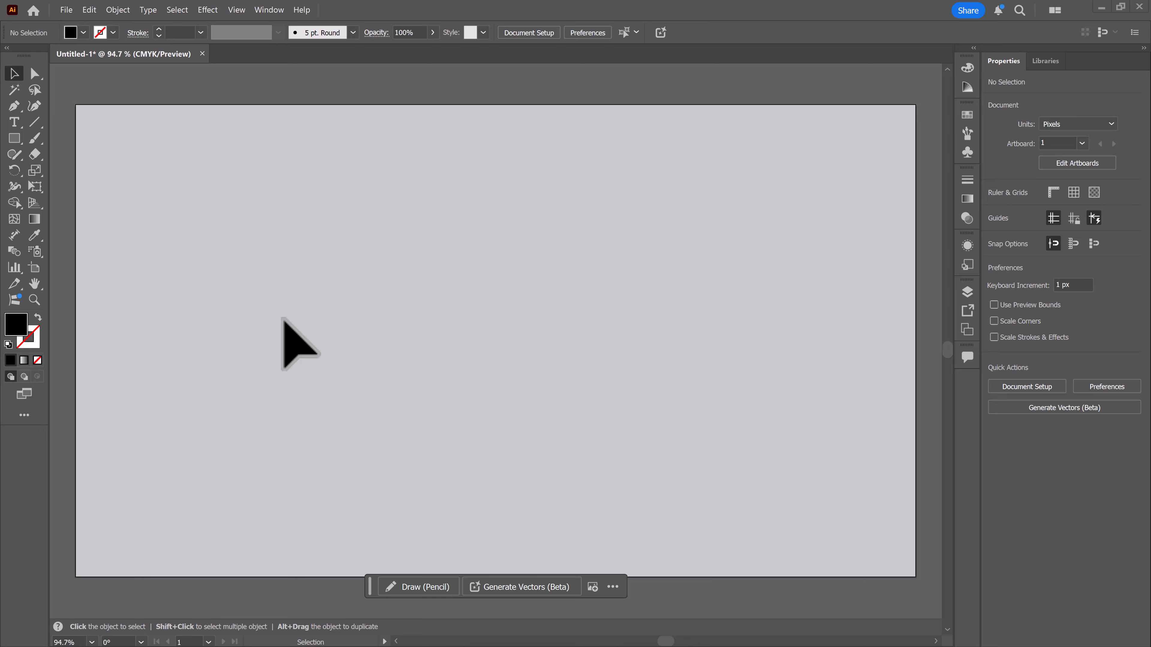
Step: In Illustrator, create an area text box about 800 by 234 px near the middle of the artboard, containing the word TEXT
click(14, 123)
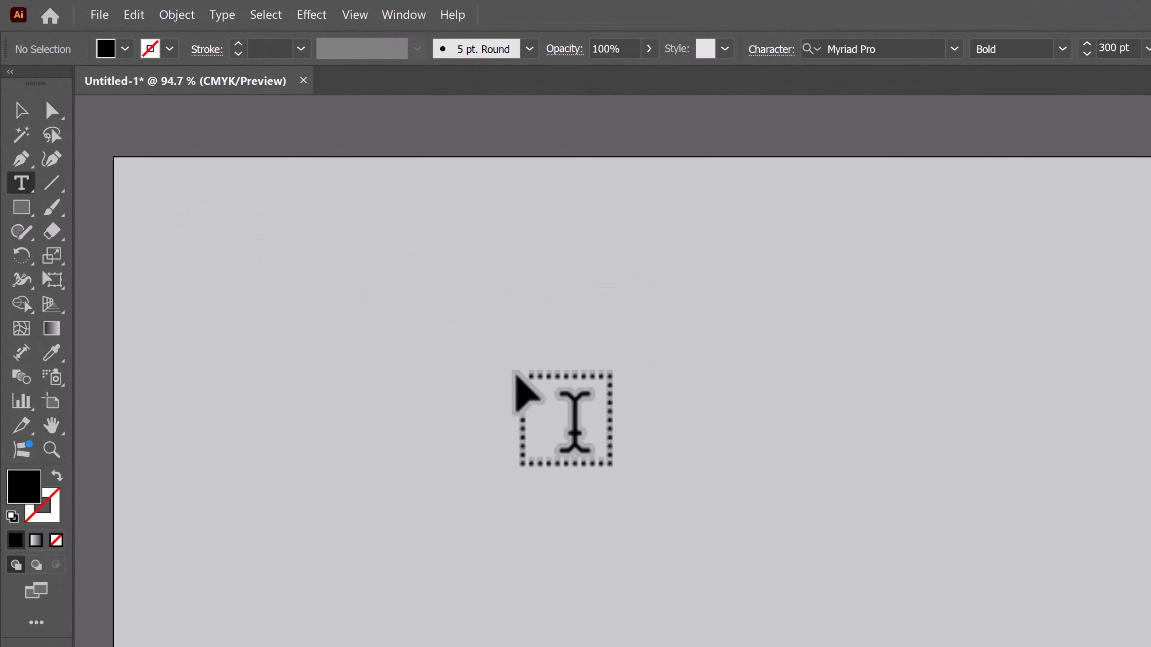
drag(515, 374, 1029, 522)
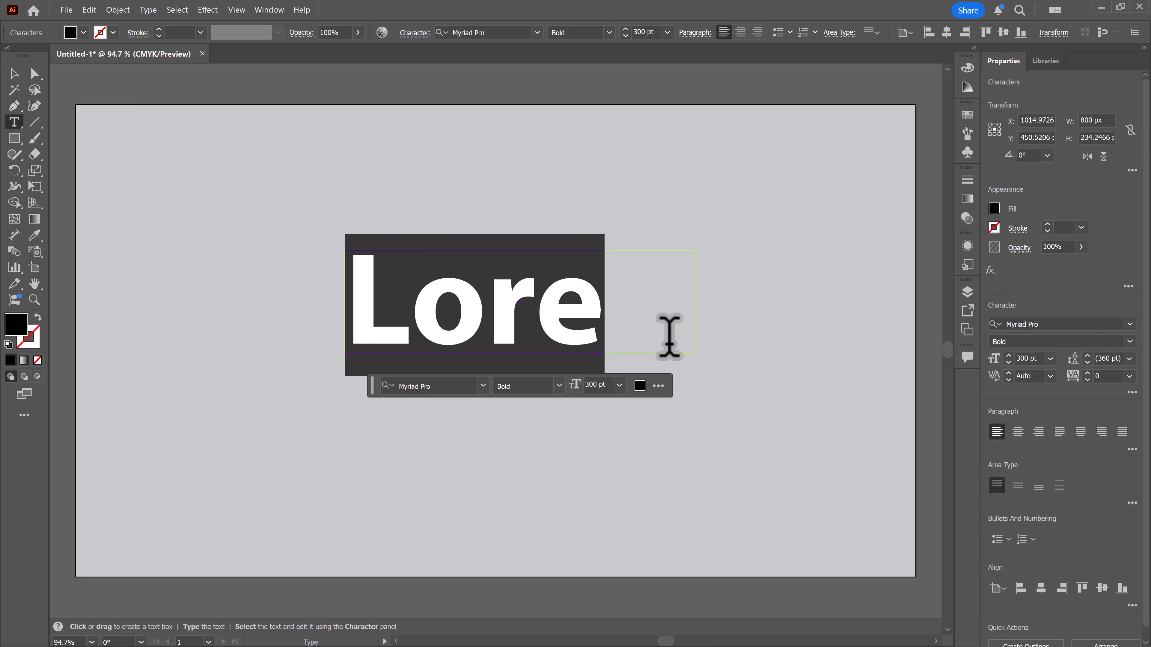
text(T)
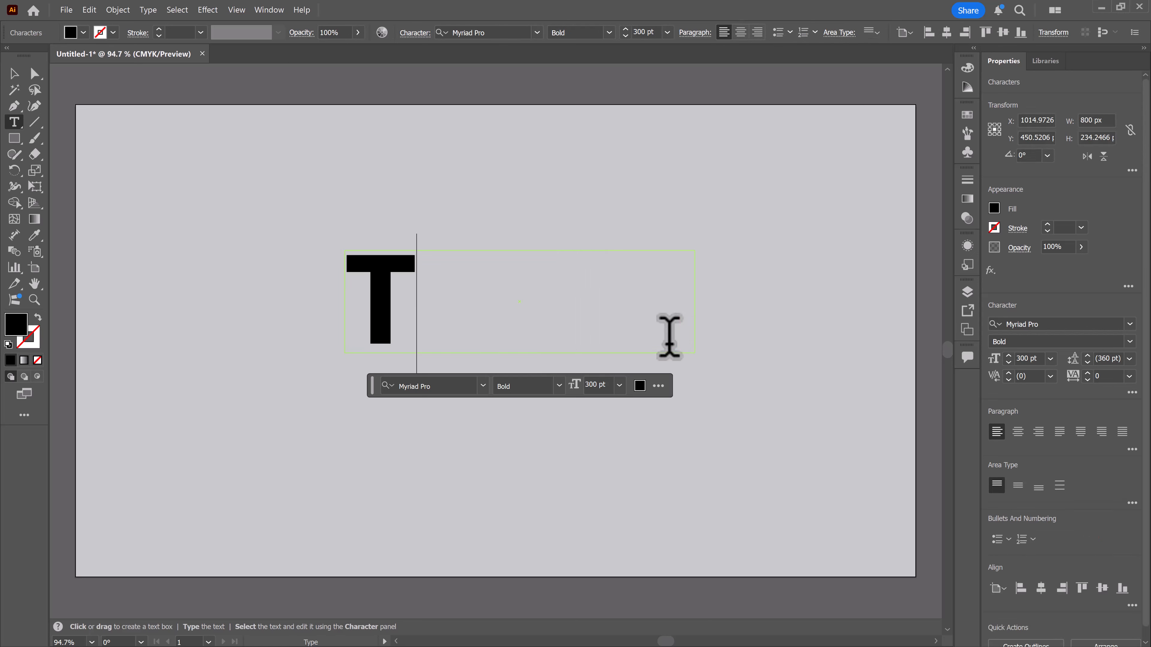
text(EXT)
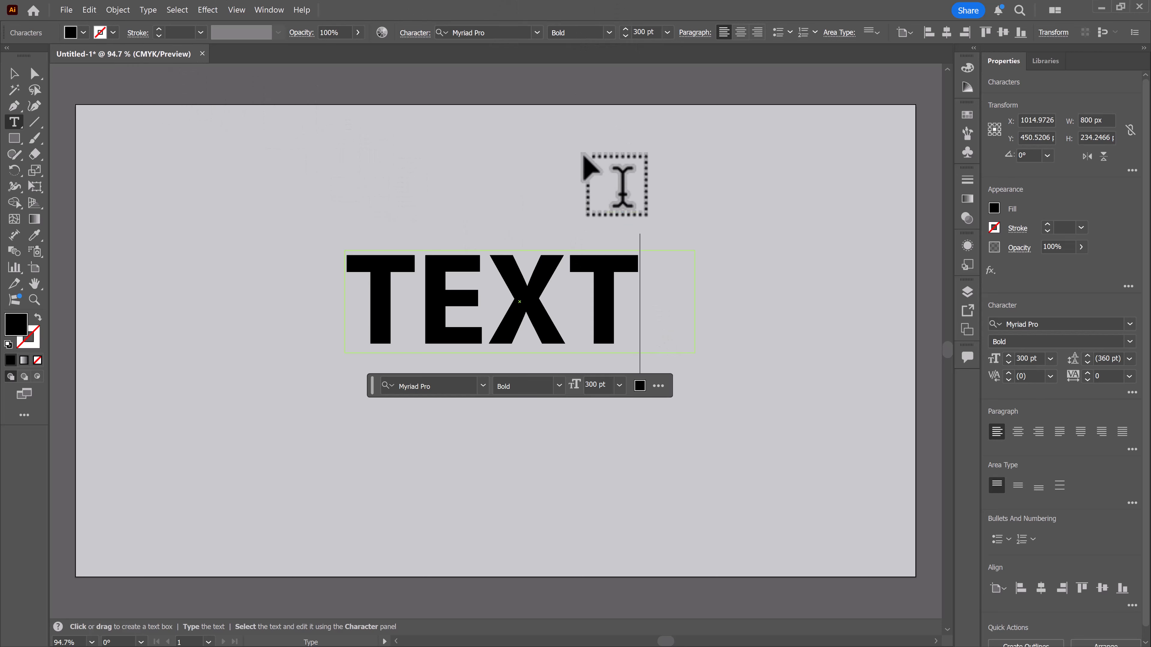
Step: Fill all the letters of the word TEXT with the red swatch and deselect the text
drag(385, 278, 367, 278)
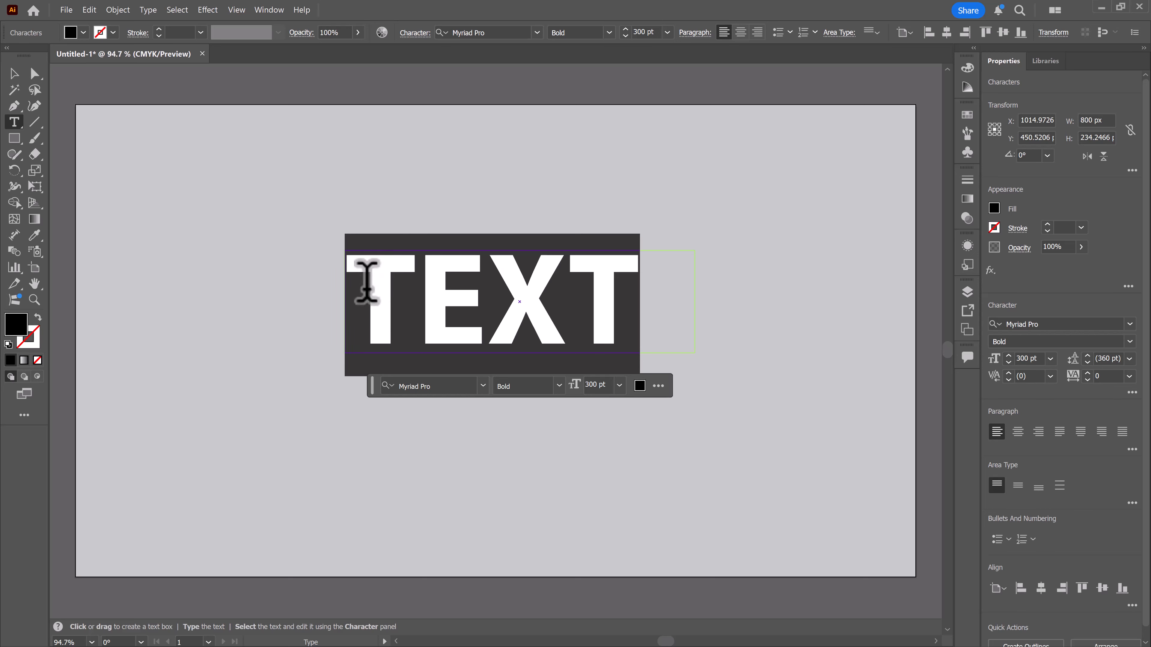
click(968, 115)
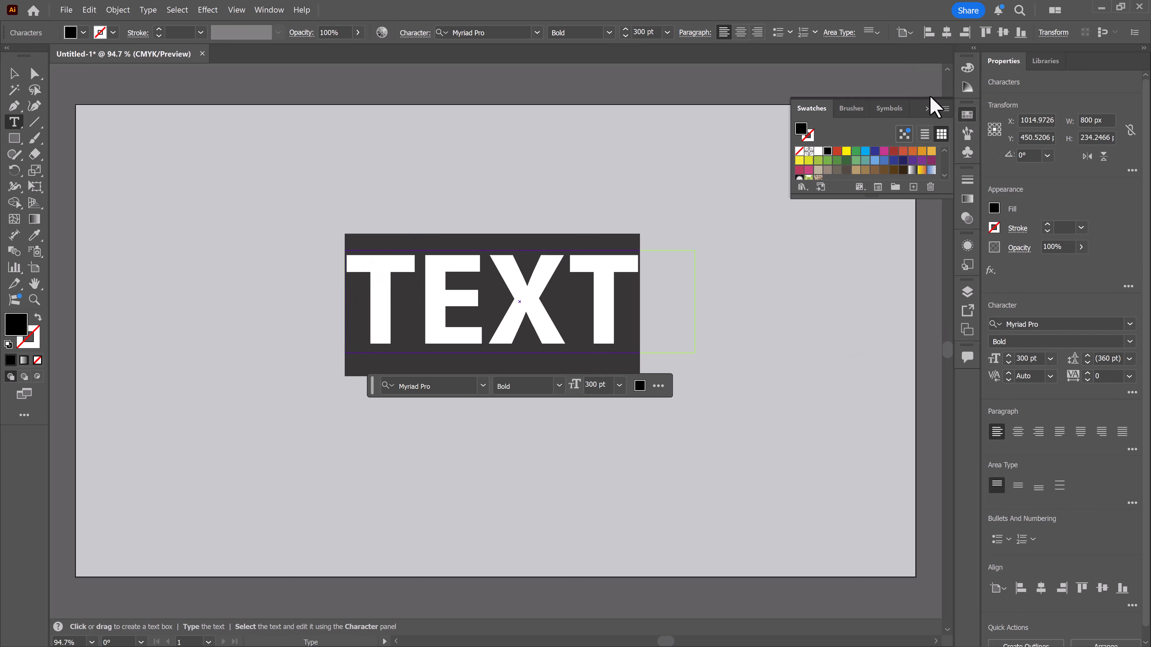
click(837, 151)
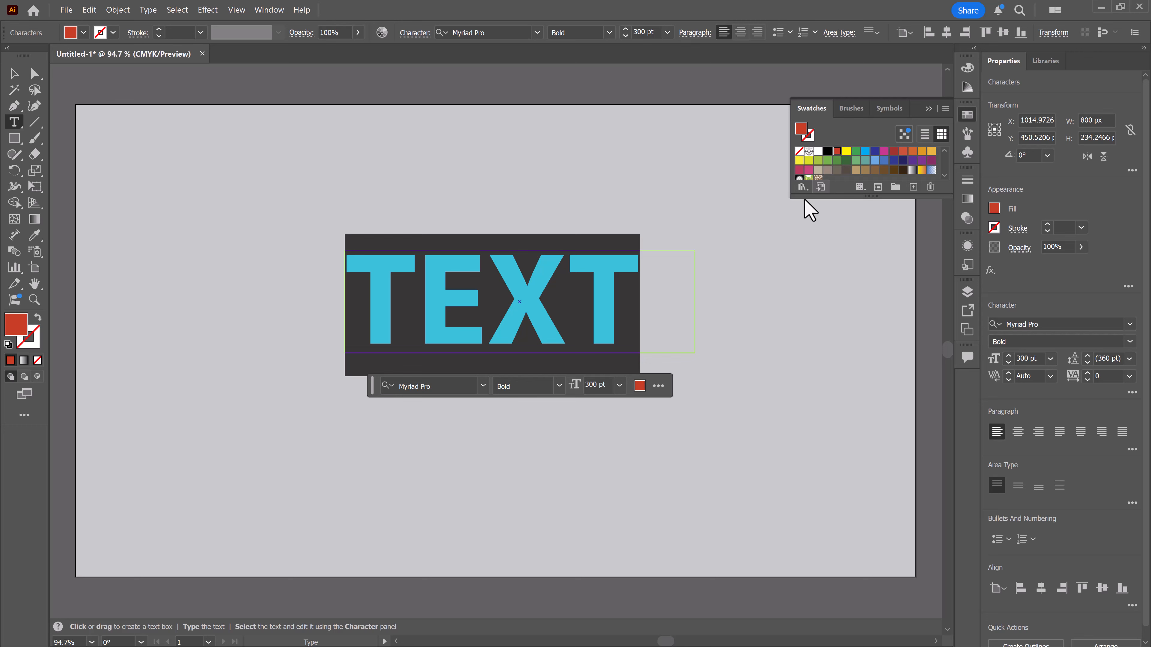
click(16, 76)
click(321, 219)
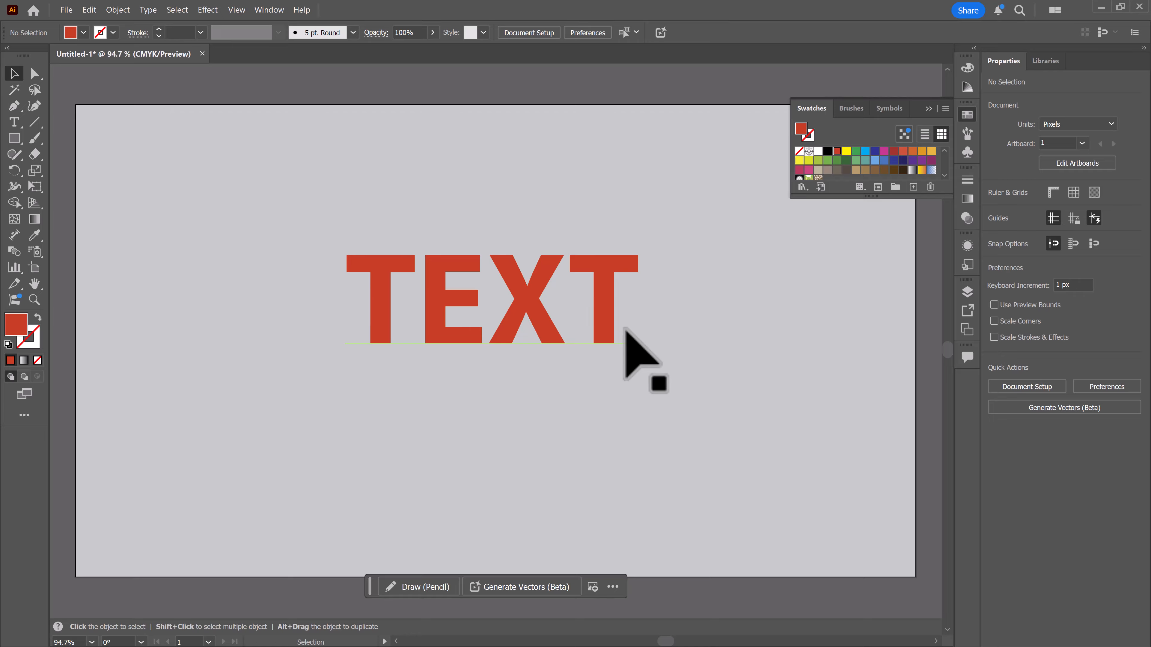
Step: Apply the 3D Inflate effect to the red text and move the 3D settings clear of it
click(623, 338)
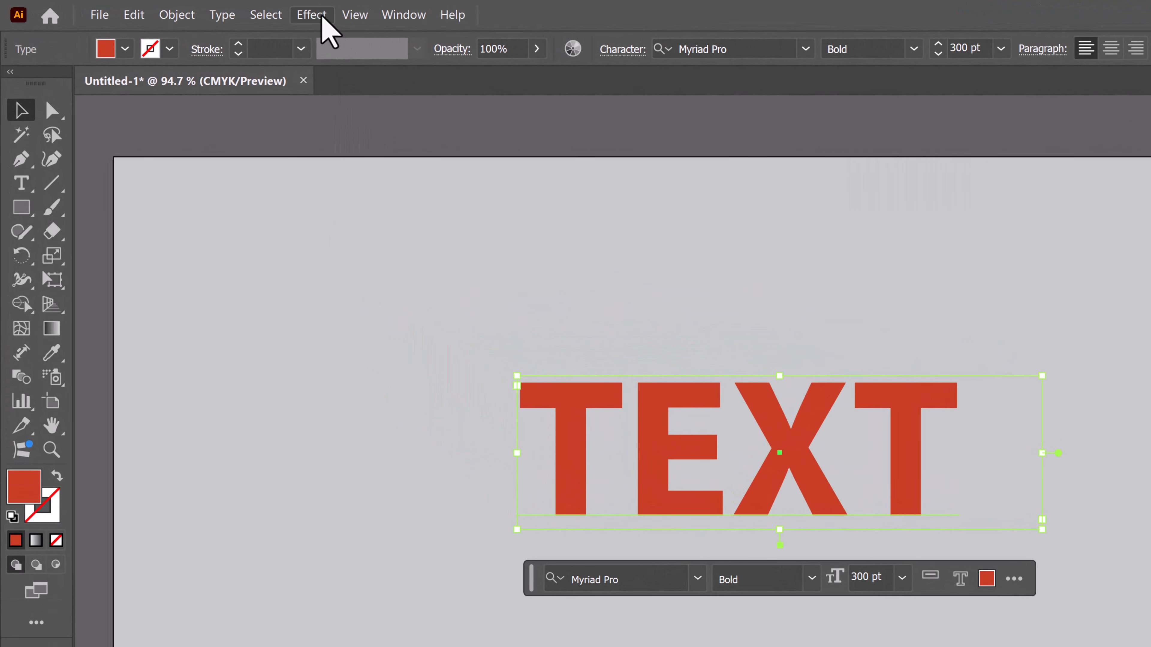
click(321, 17)
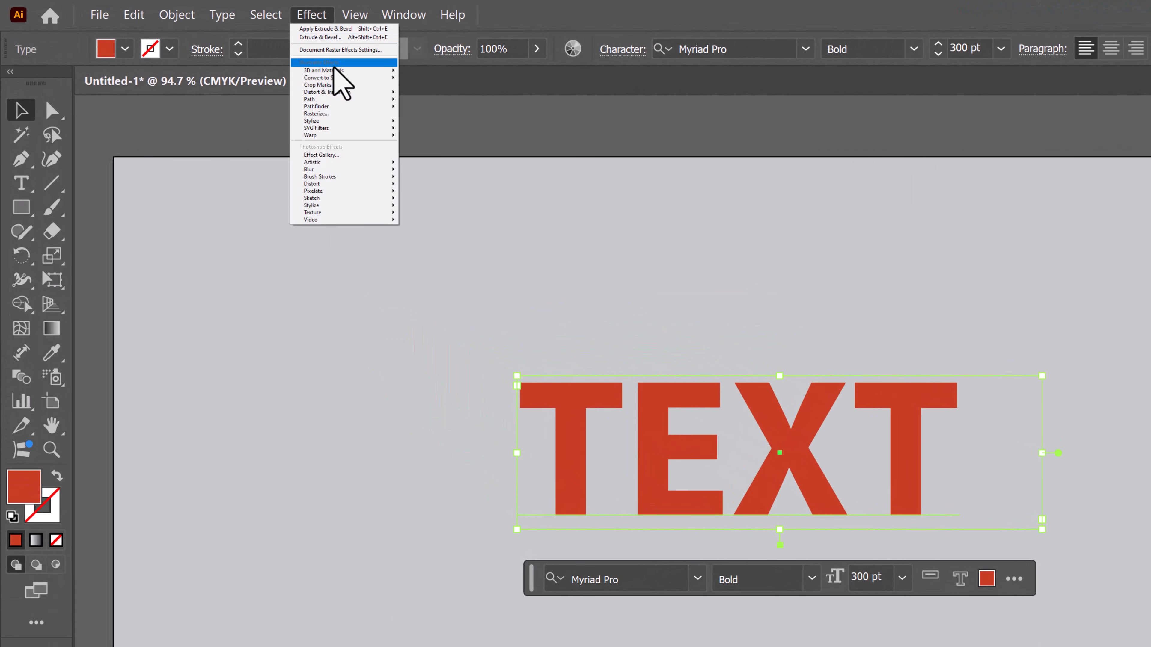
mouse_move(334, 72)
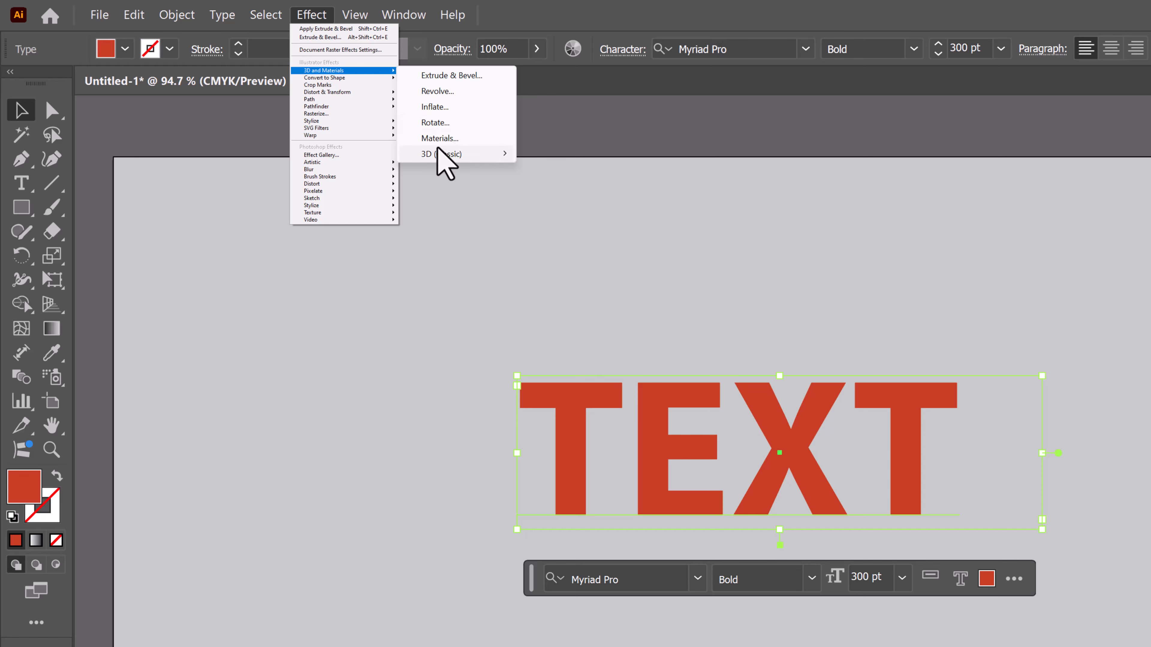
mouse_move(433, 156)
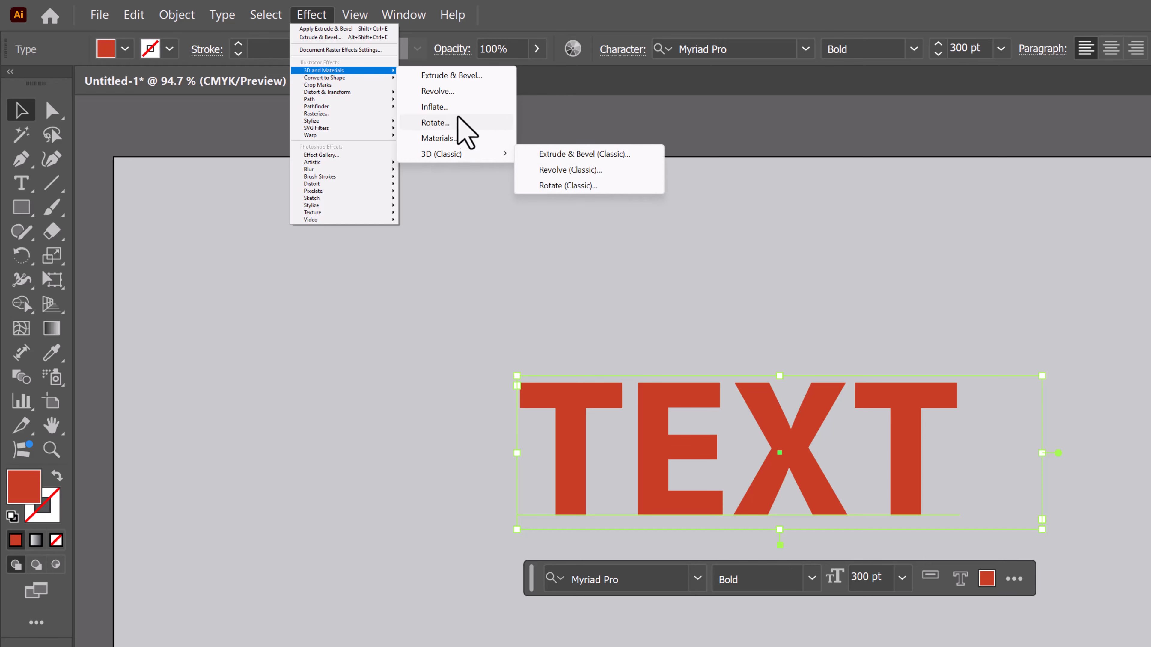
click(435, 107)
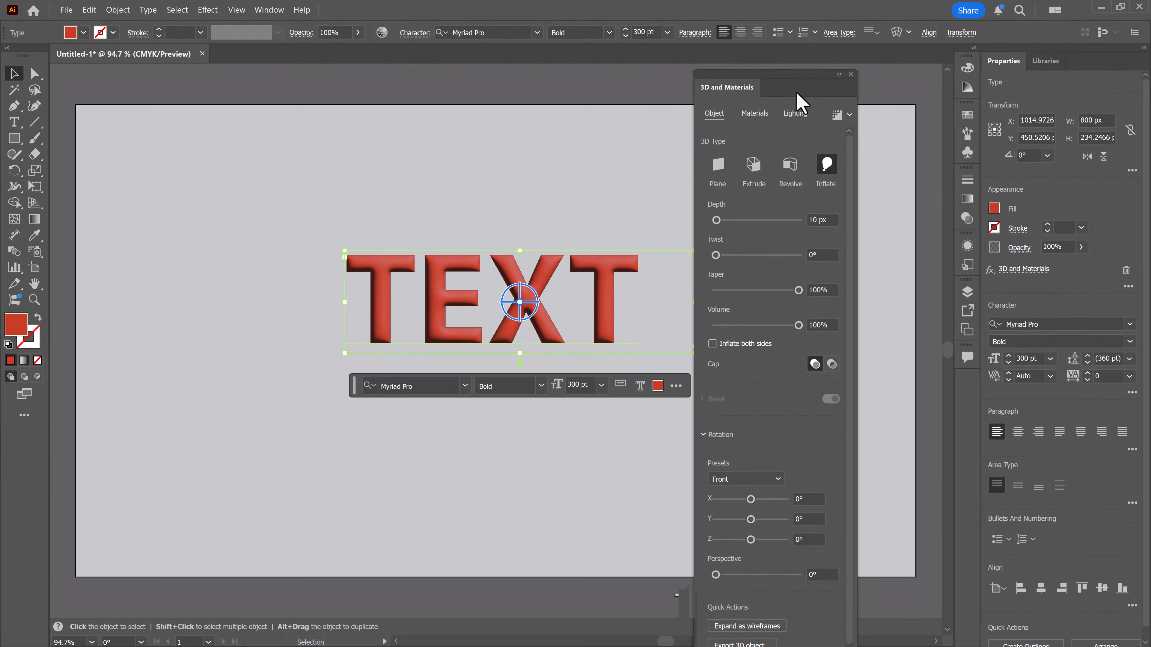
drag(797, 93, 817, 89)
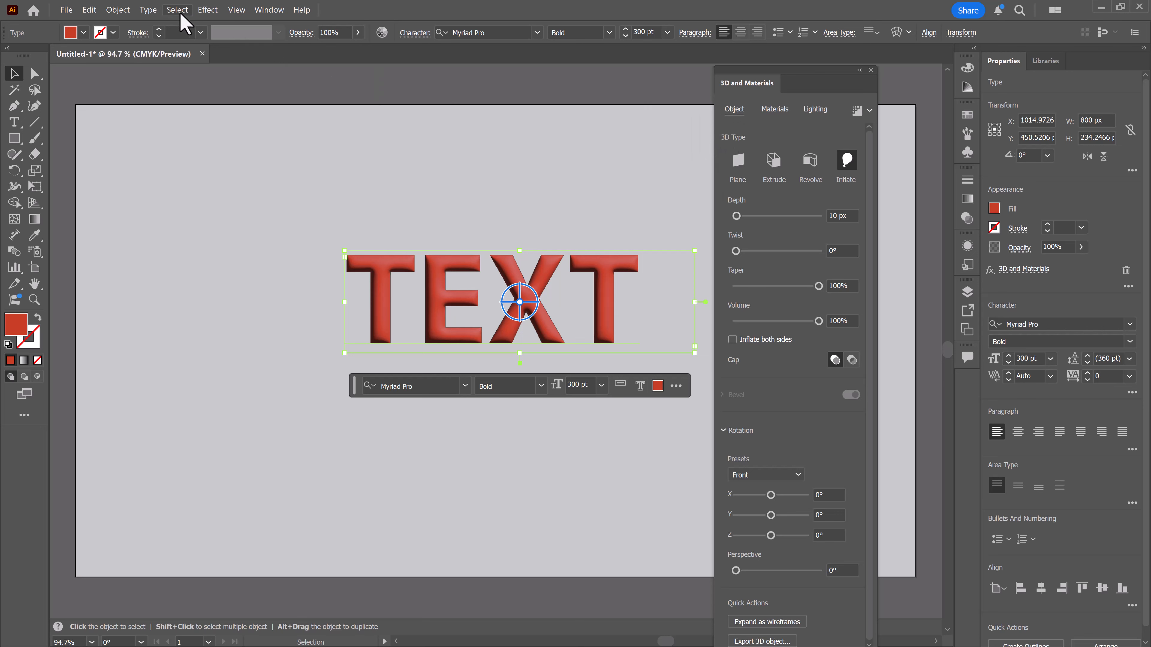
click(200, 12)
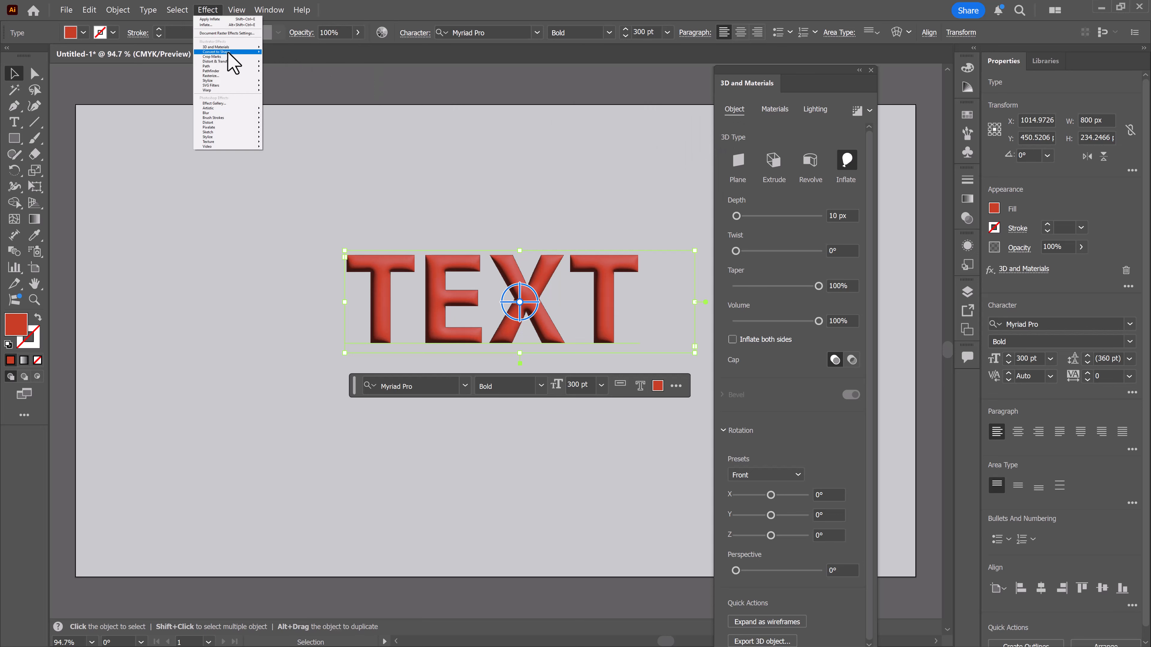
mouse_move(228, 50)
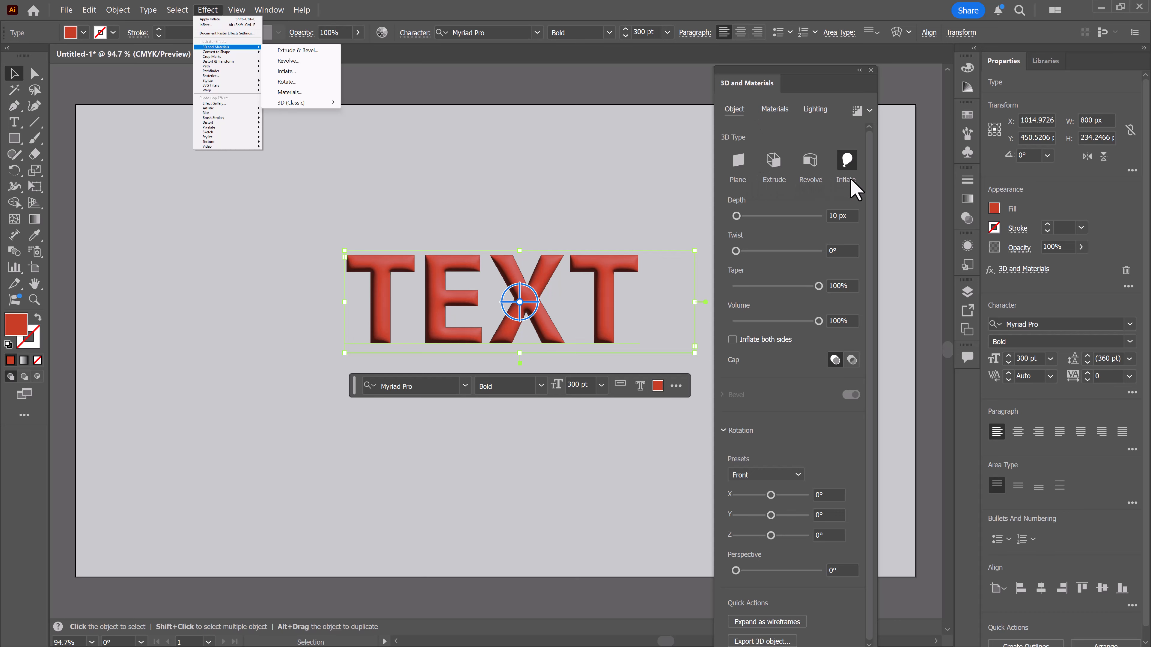
click(411, 8)
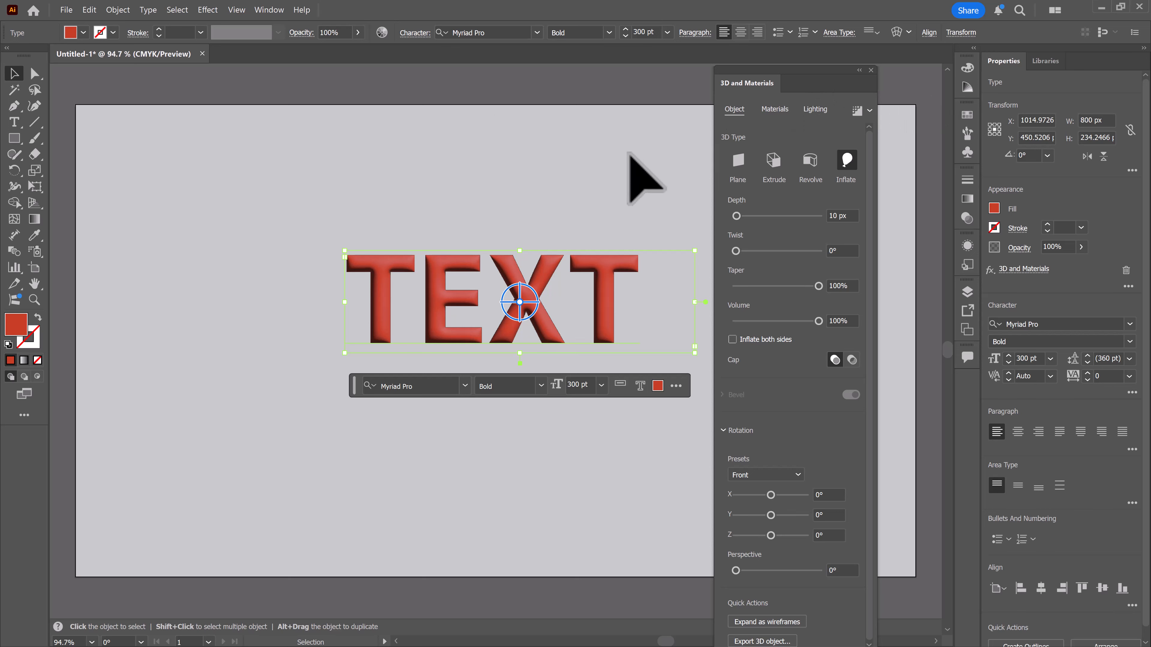
click(509, 276)
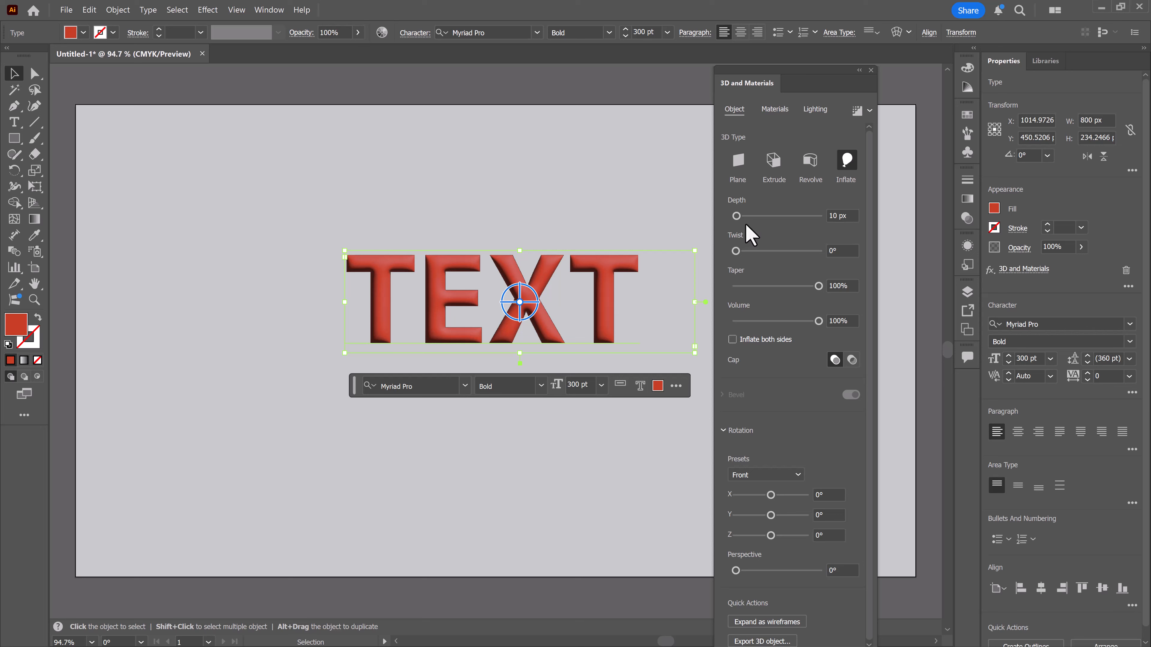
Step: Set the text's Inflate depth to 60 px and volume to 50%, using the Isometric Top rotation preset
click(838, 216)
text(60)
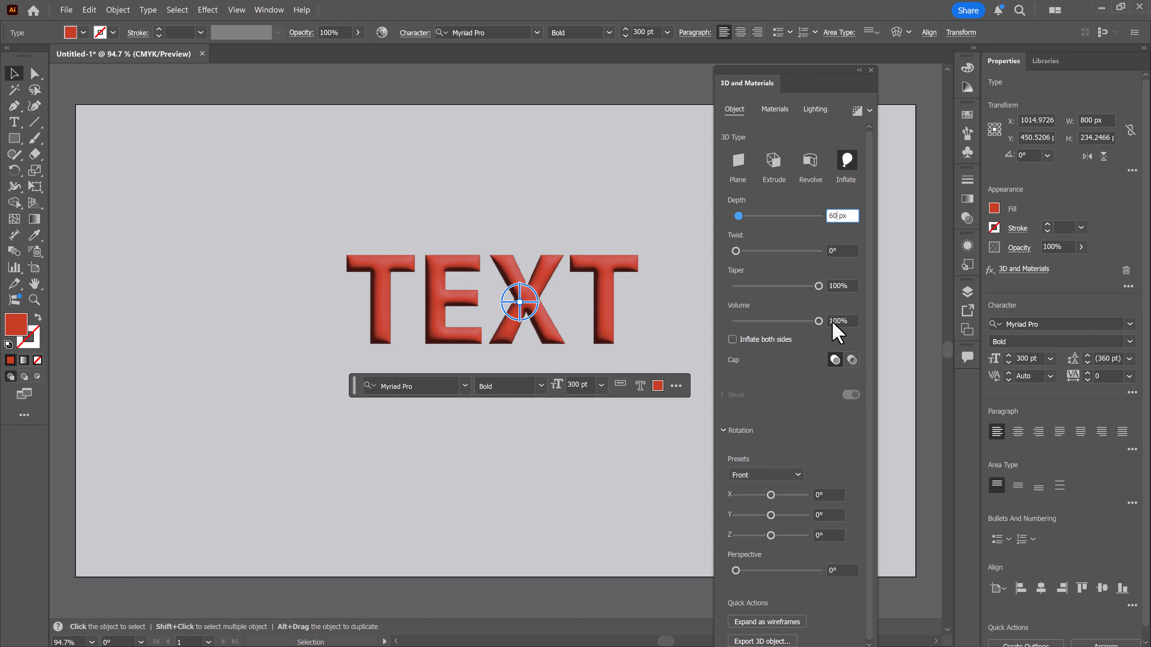
click(845, 324)
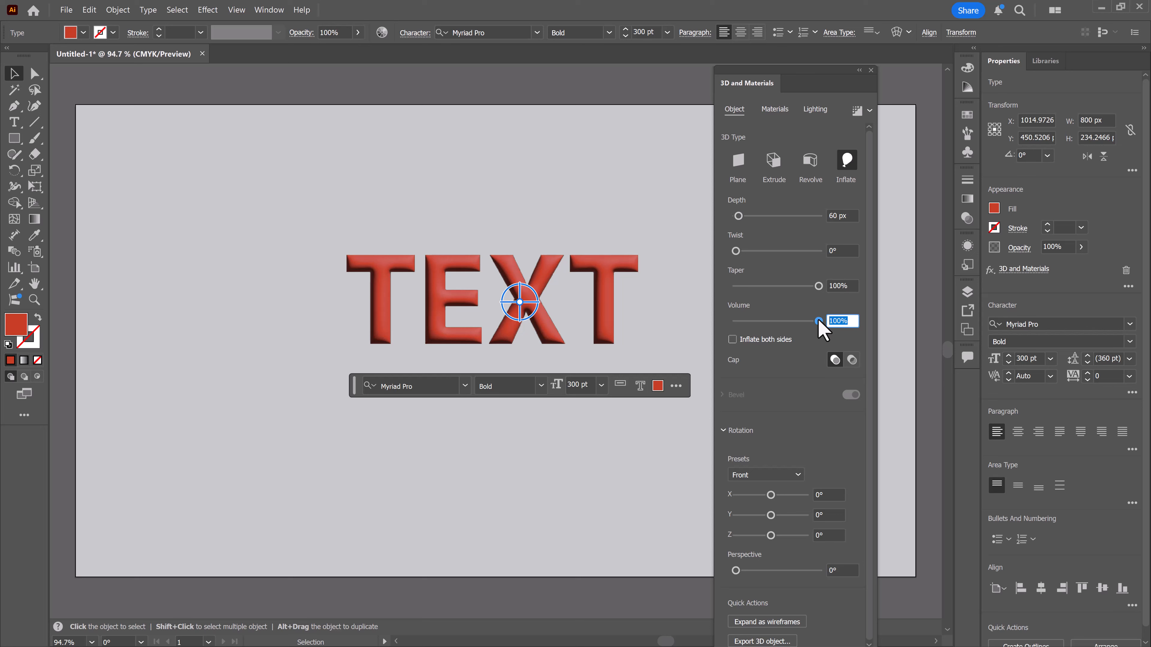
text(50)
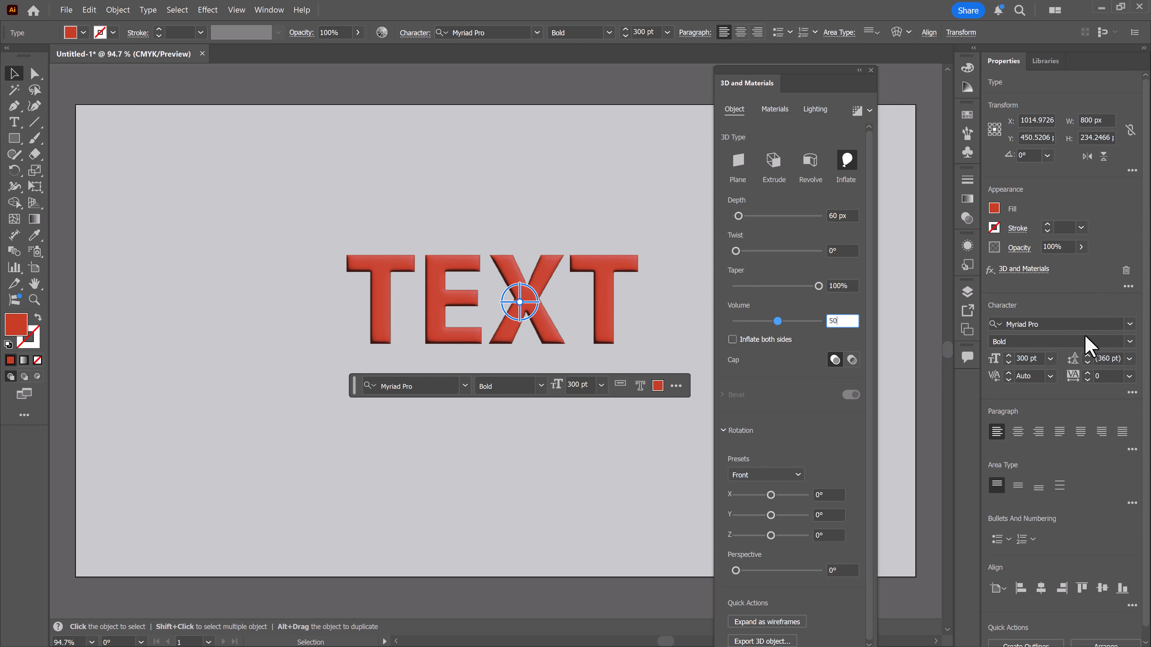
key(Return)
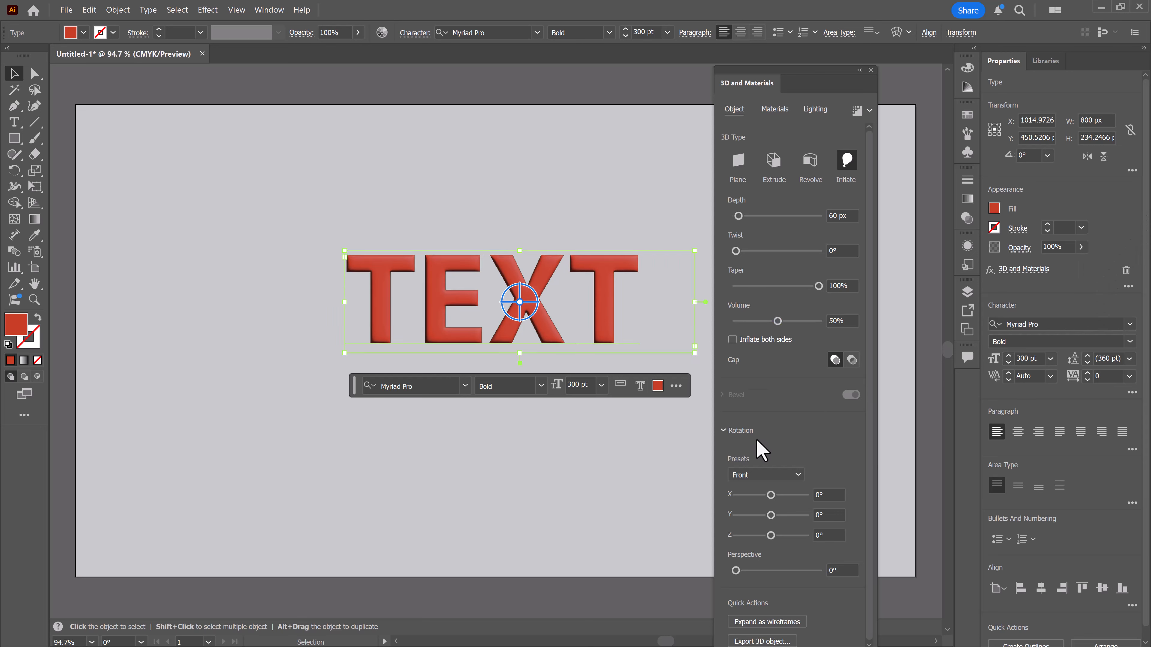
click(797, 474)
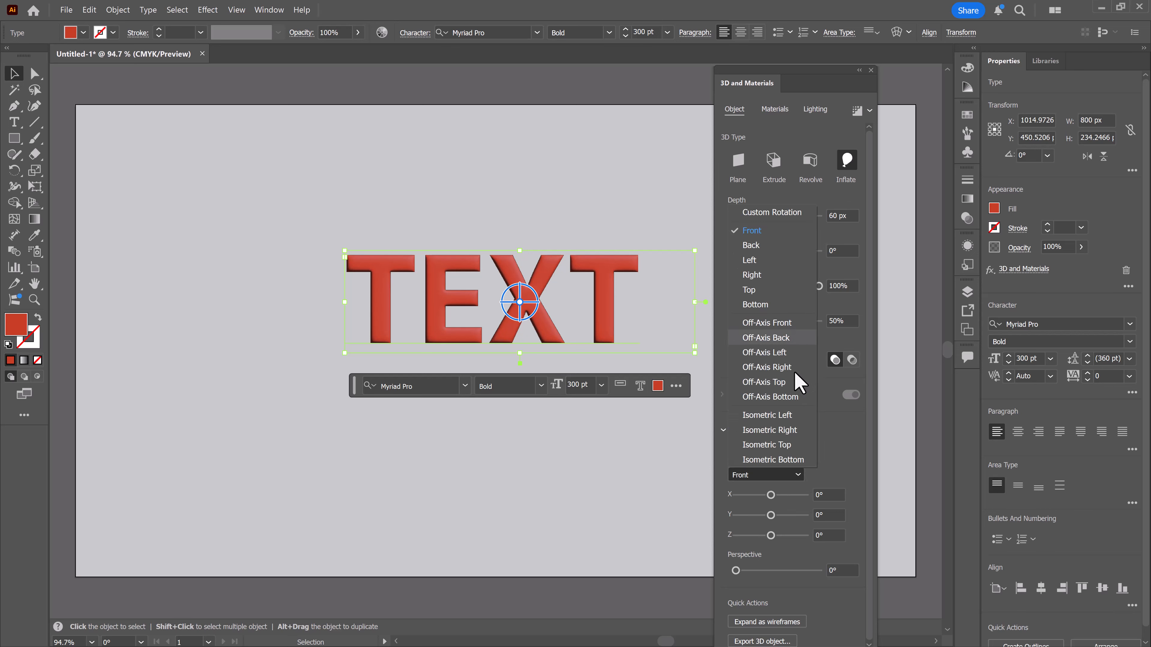
click(781, 445)
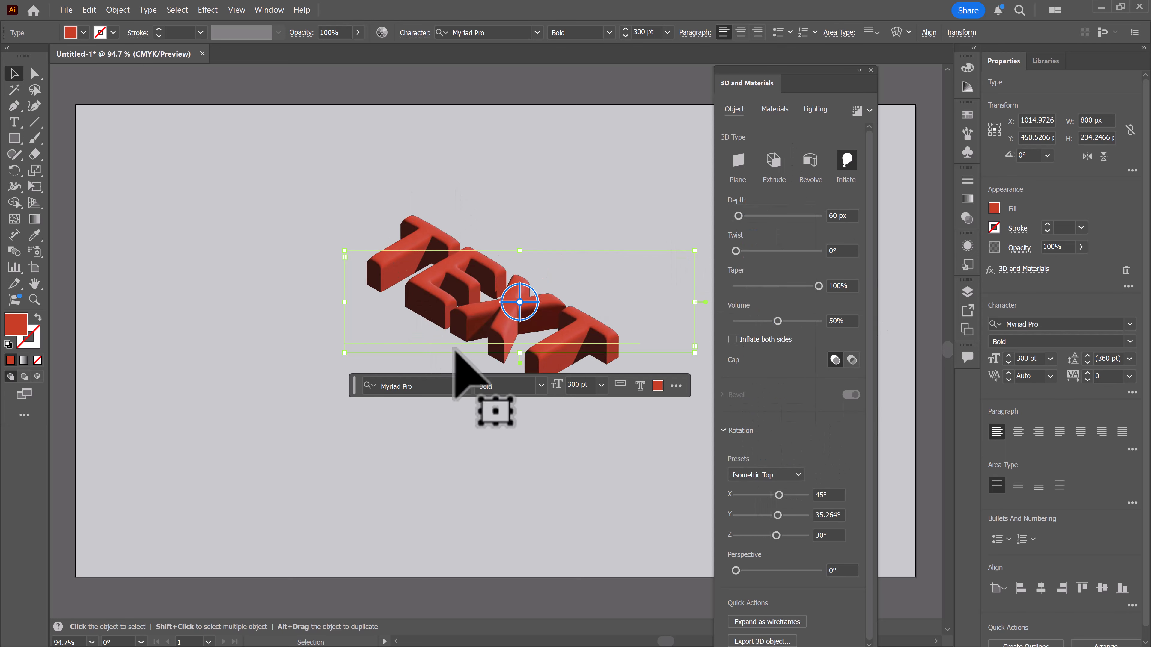
Step: Set the text's Default material to roughness 0 and metallic 0.4
click(775, 110)
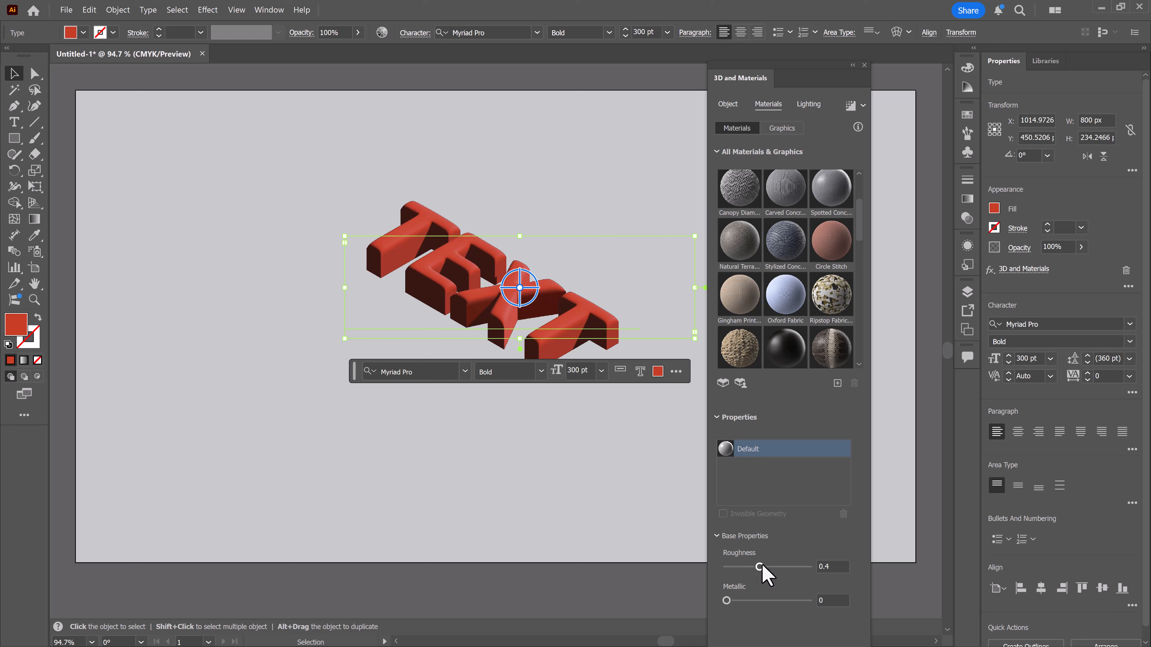
drag(758, 566, 701, 569)
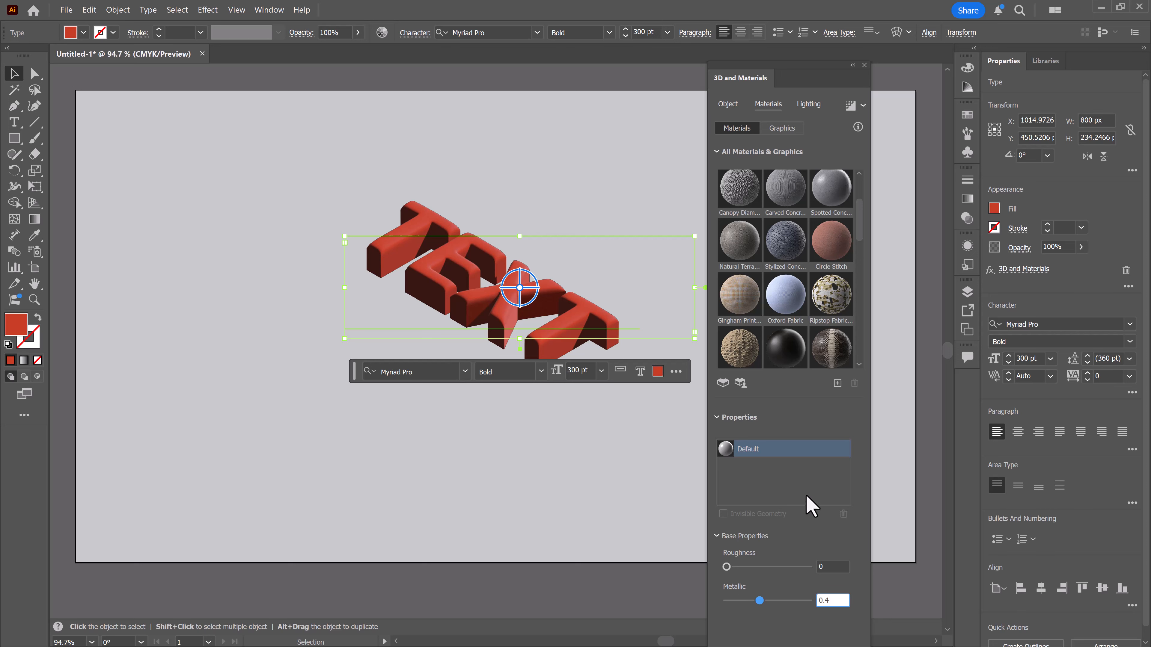
key(Return)
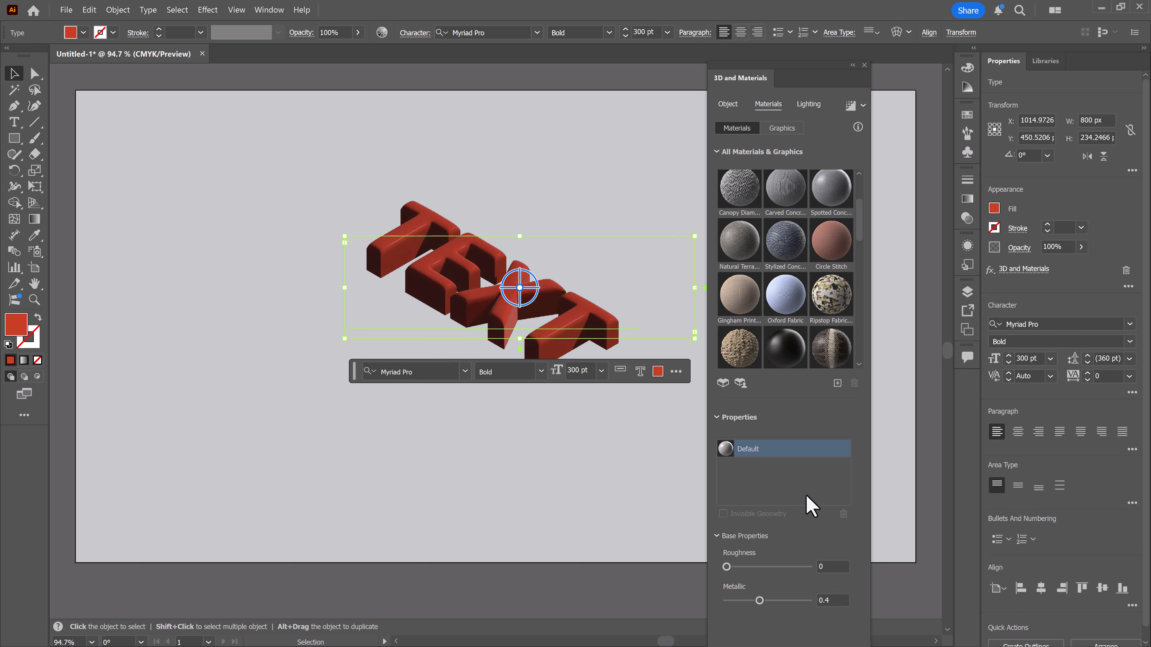
Step: Set Light 1 on the 3D text to 130% intensity, -48° rotation and 75% softness
click(808, 105)
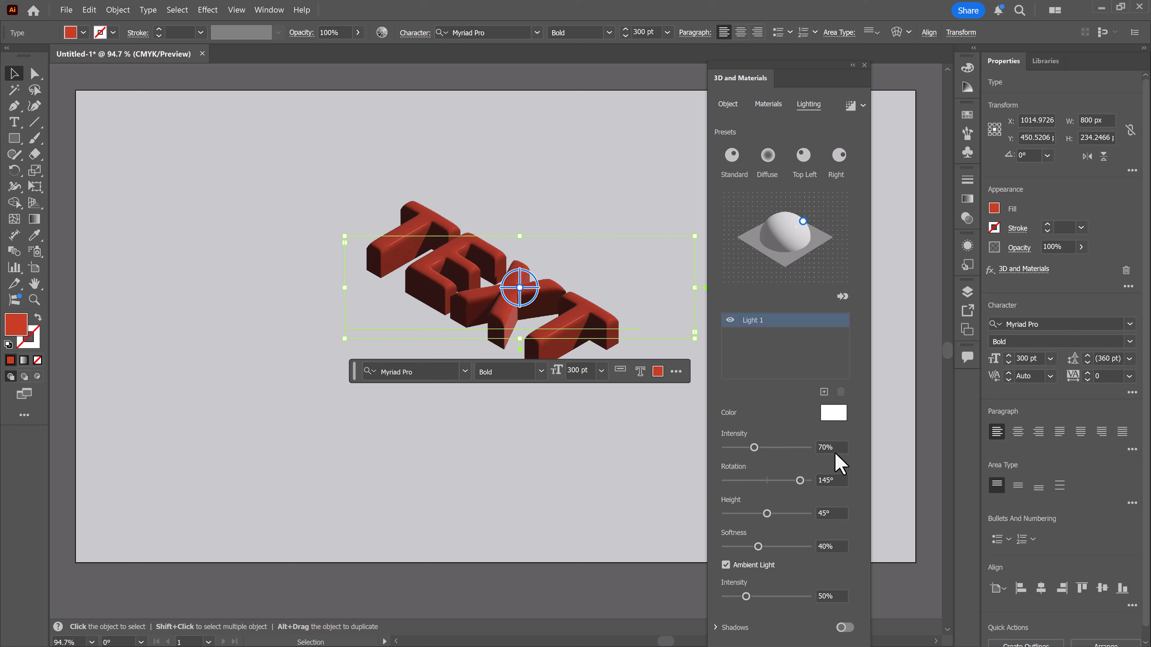
drag(841, 449, 821, 448)
text(130)
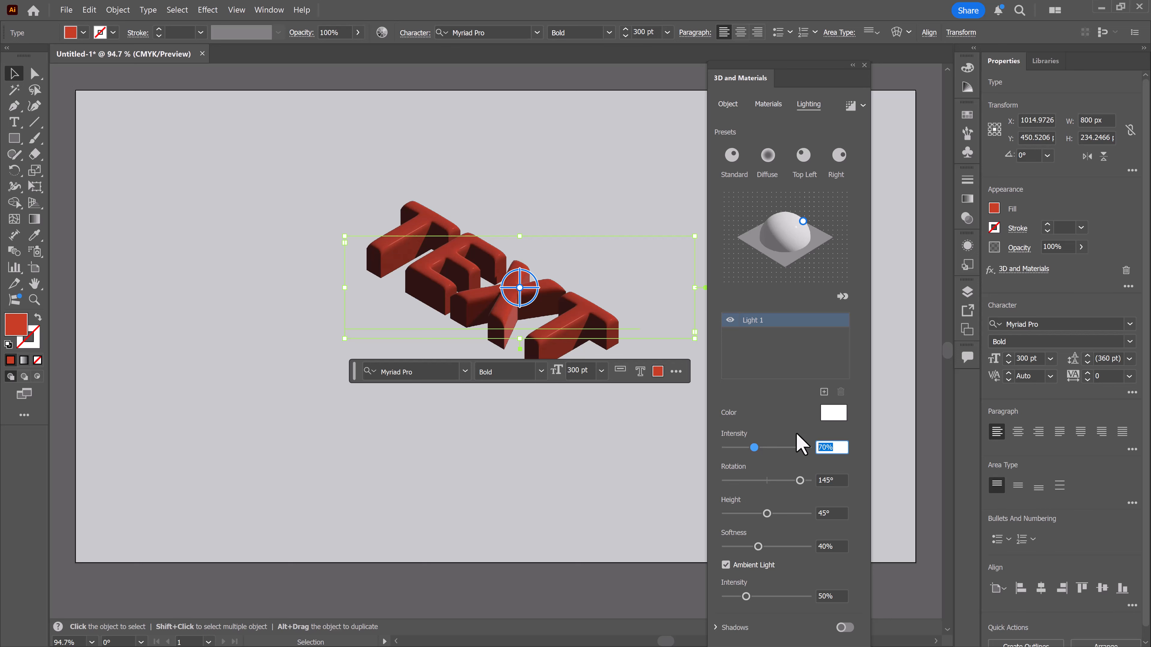
click(830, 482)
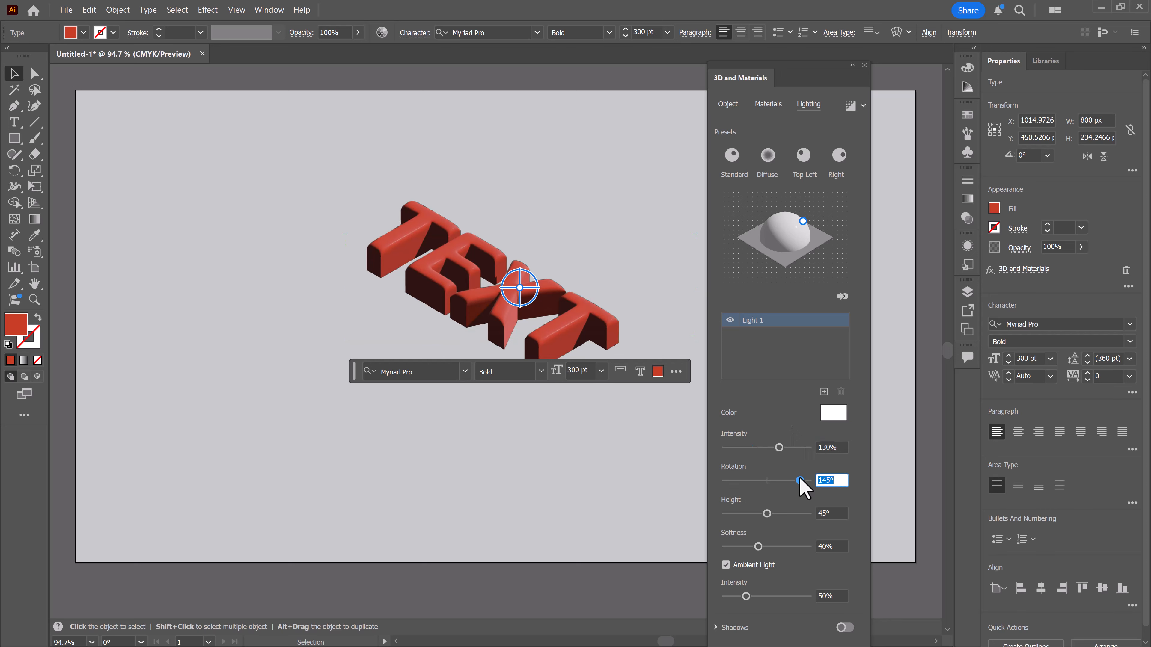
text(-48)
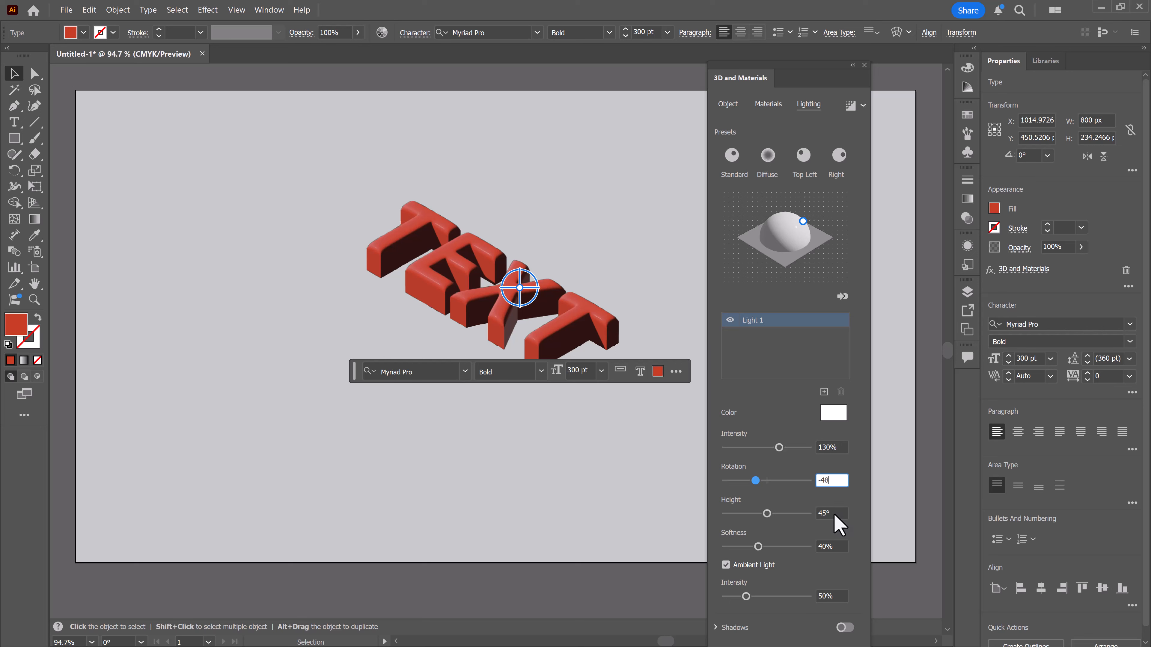
click(833, 547)
text(75)
key(Return)
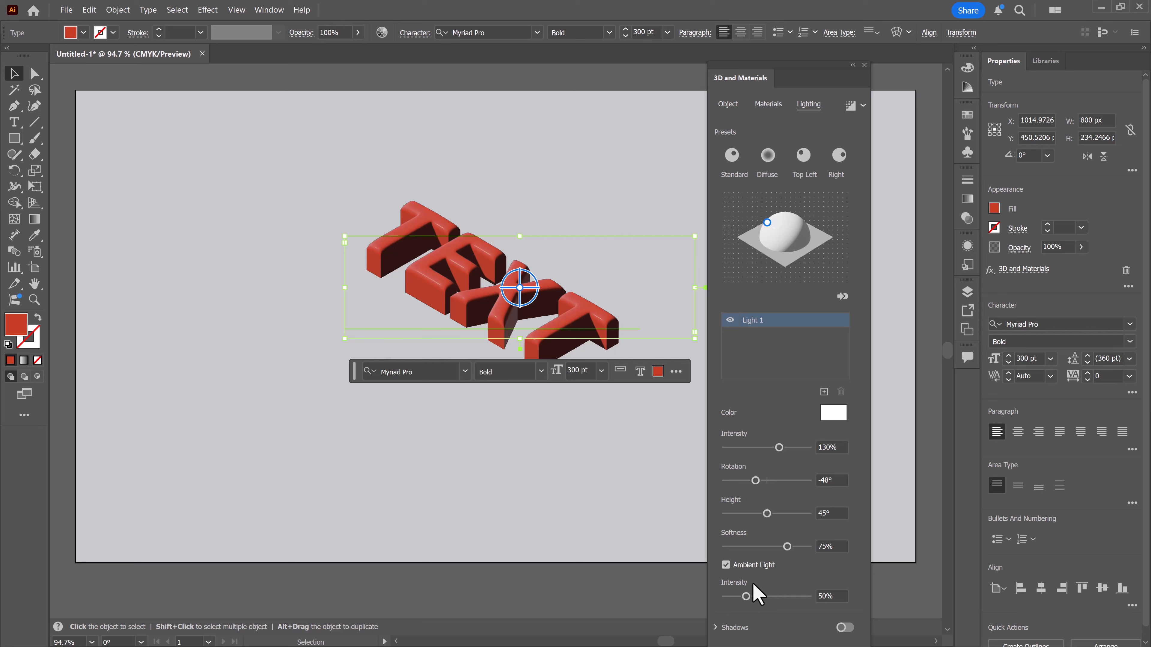
Step: Set the ambient light intensity on the 3D text to 65%
click(837, 598)
text(65)
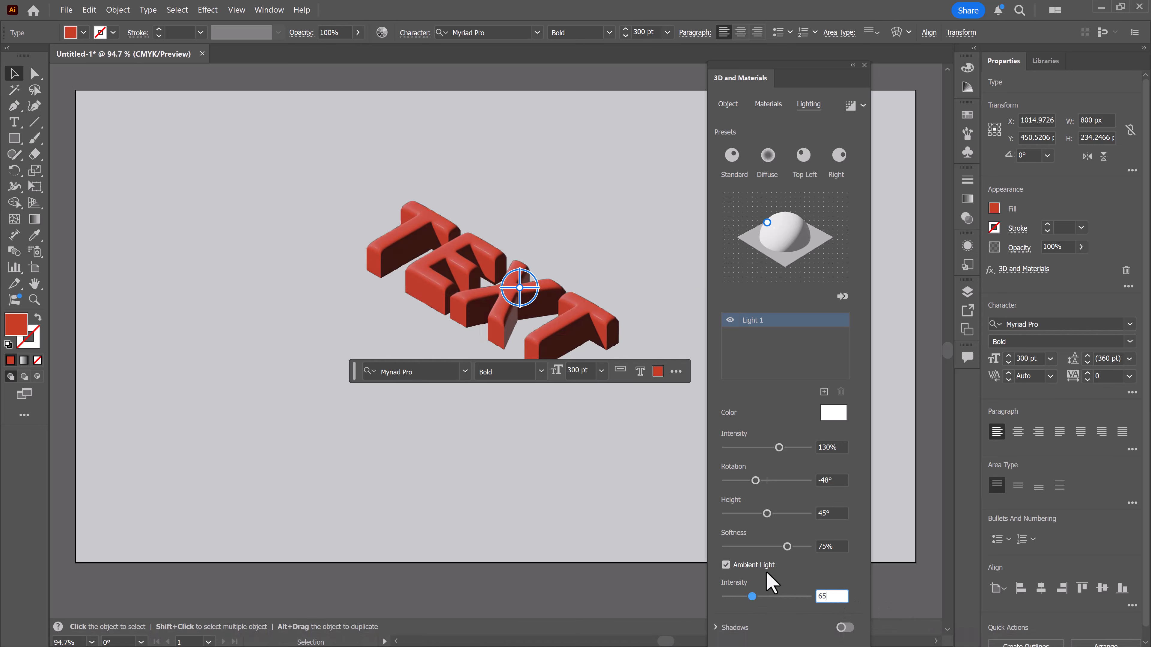
key(Return)
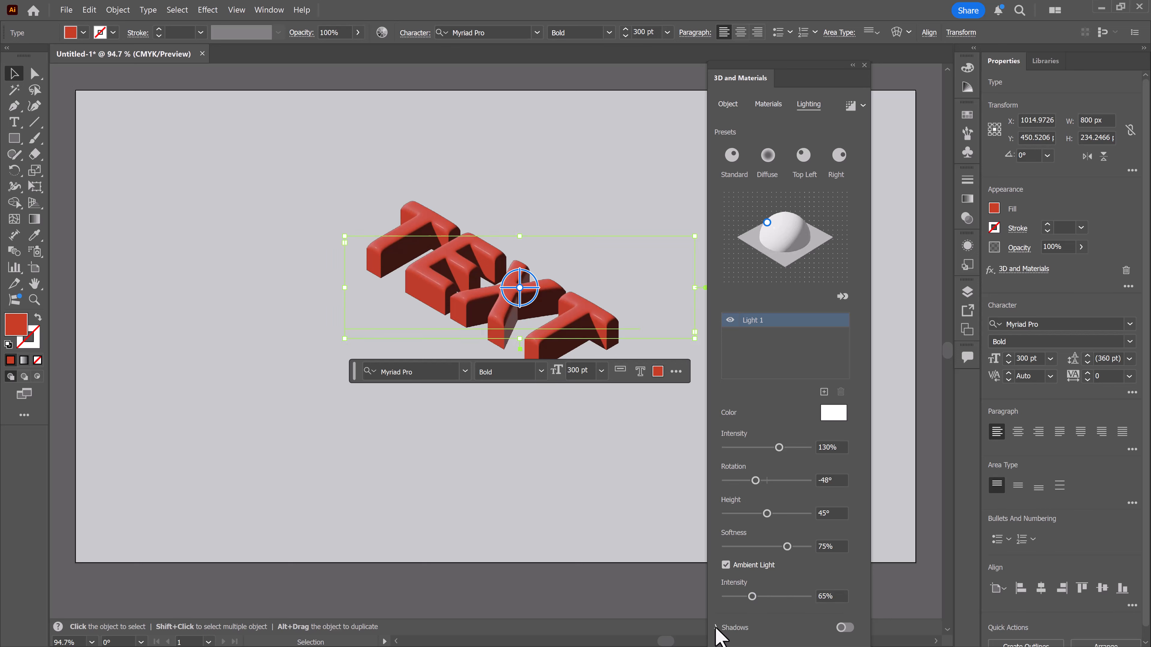
Step: Turn on shadows for the 3D text and set the shadow bounds to 400%
click(717, 629)
scroll(821, 522, down, 3)
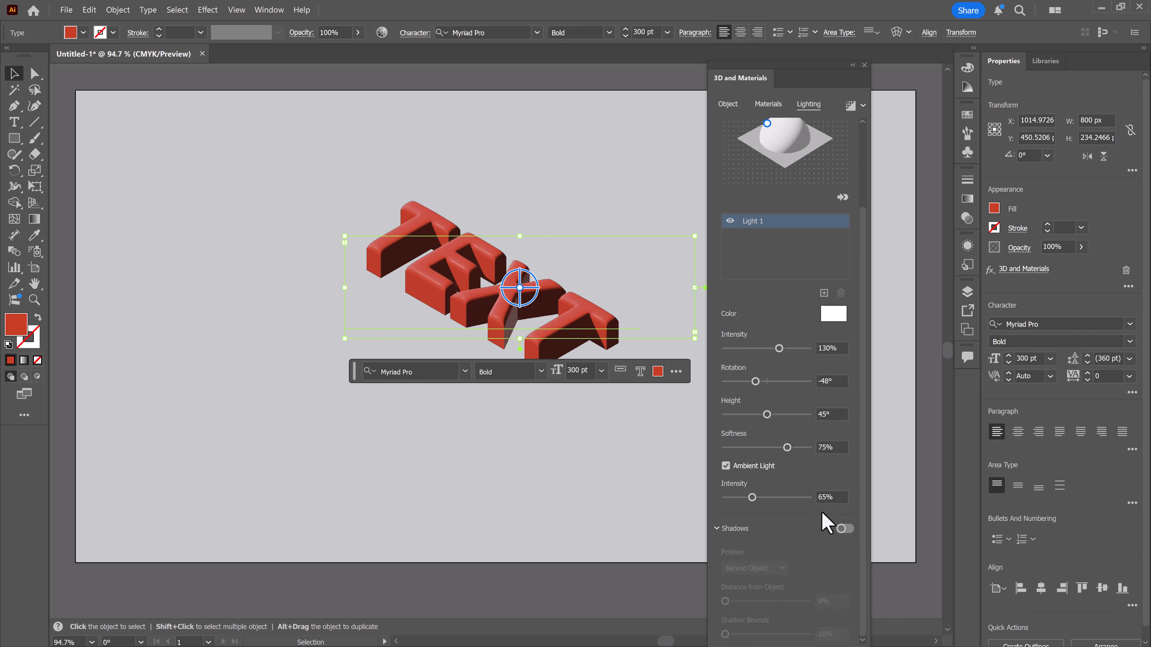
click(844, 529)
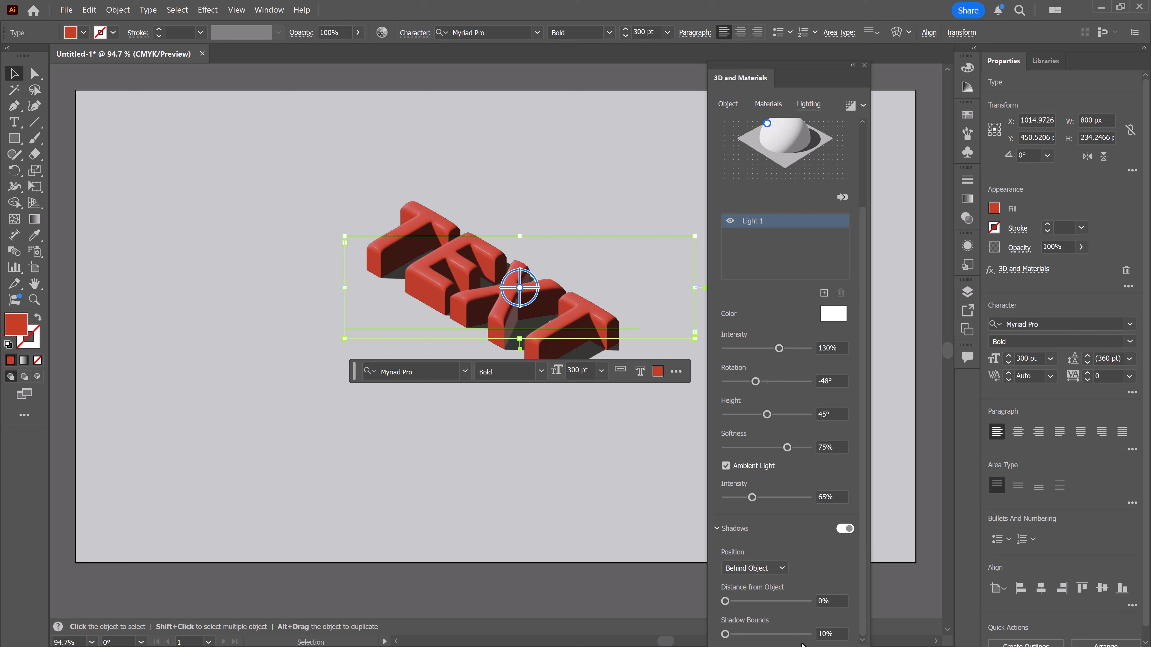
click(834, 636)
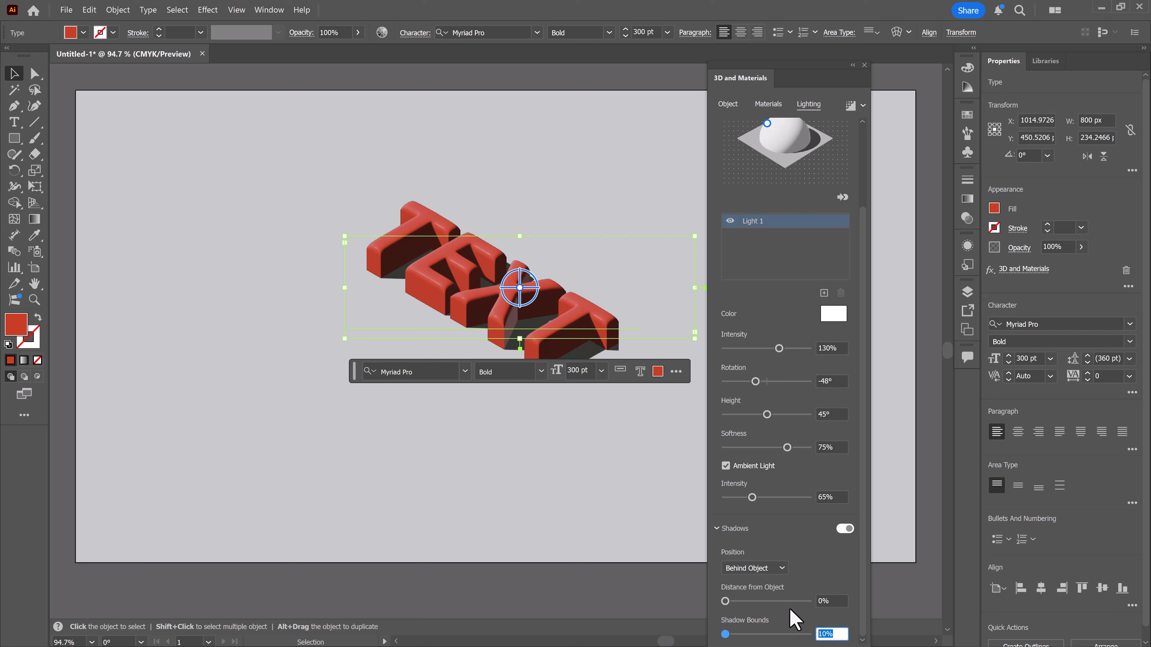
text(400)
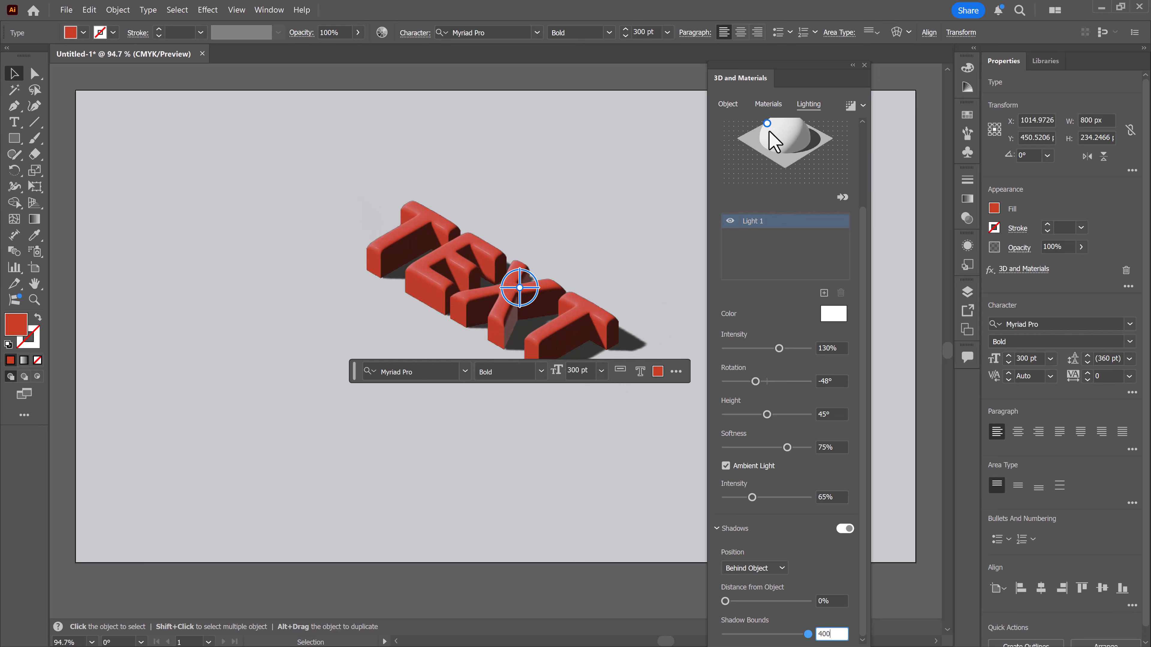
Step: Render the 3D text, then close the 3D and Materials settings and deselect the text
click(850, 106)
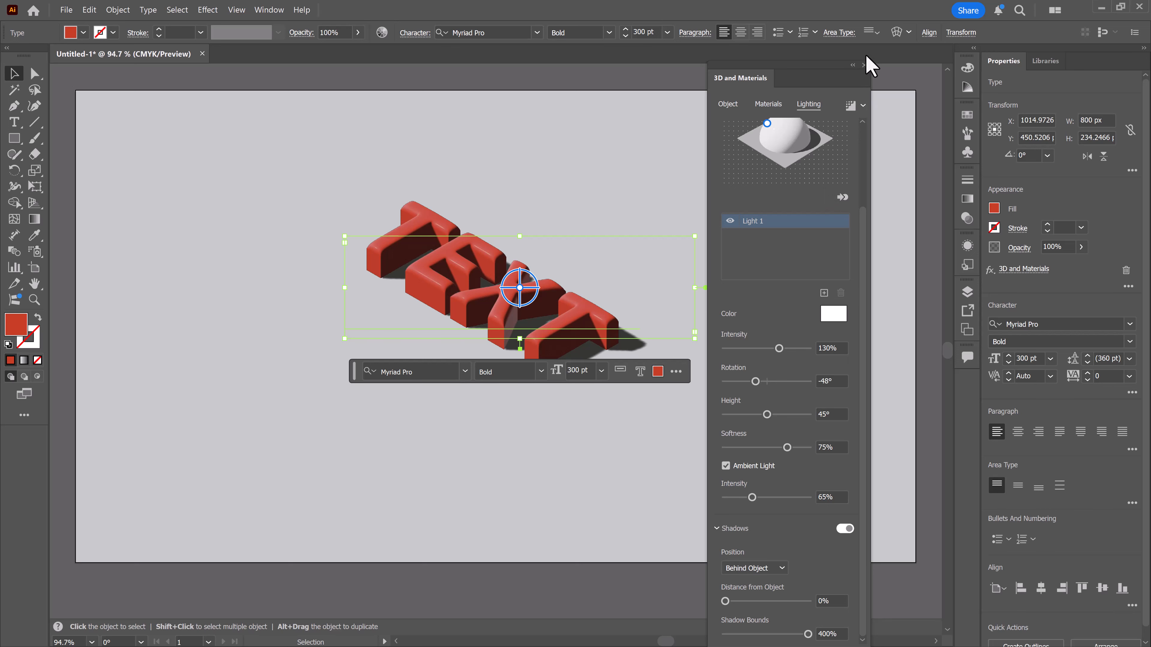
click(864, 65)
click(810, 363)
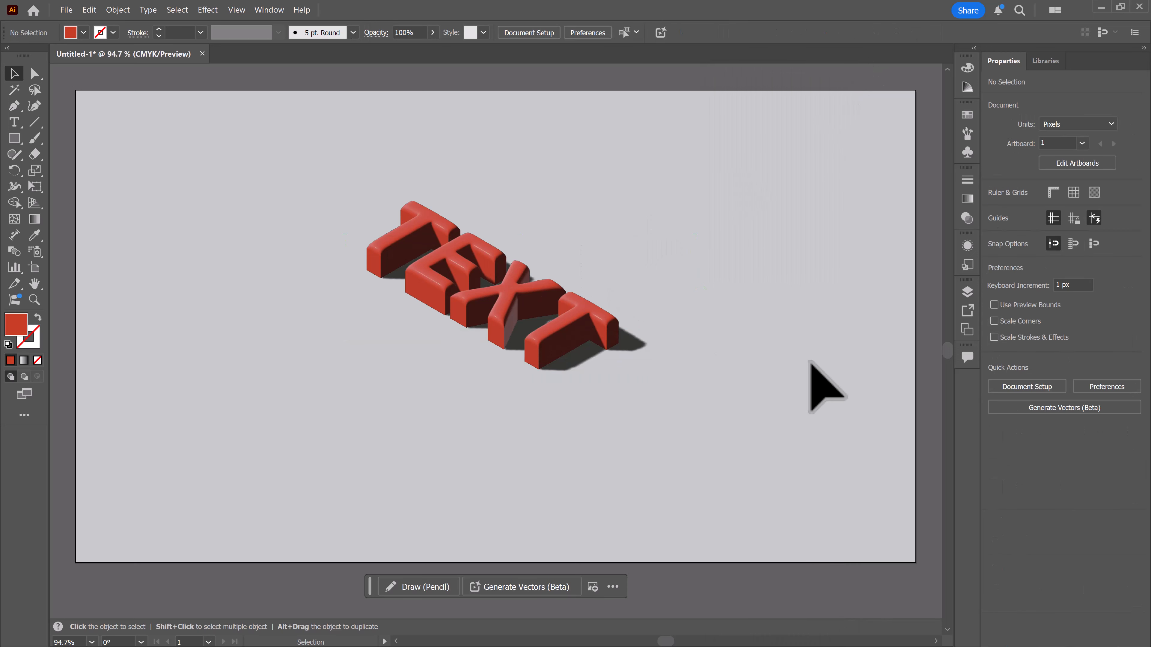